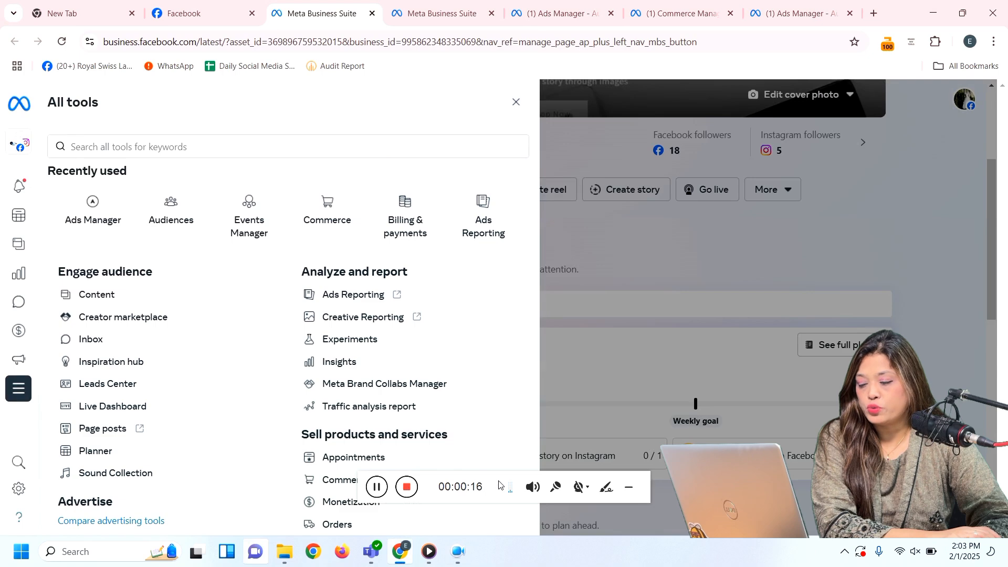
Look through the list of all business tools and open Audiences.
click(629, 488)
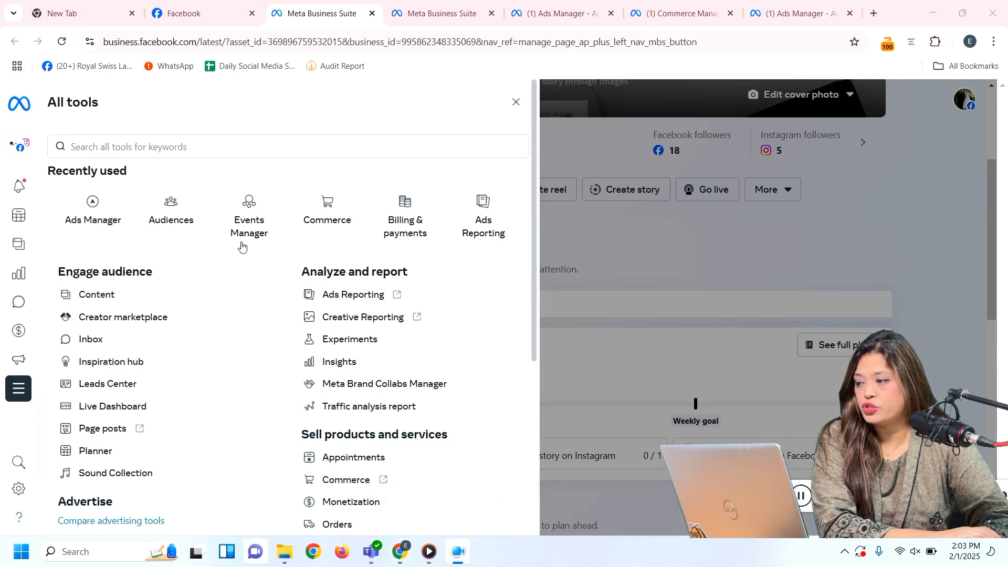
scroll(100, 398, down, 2)
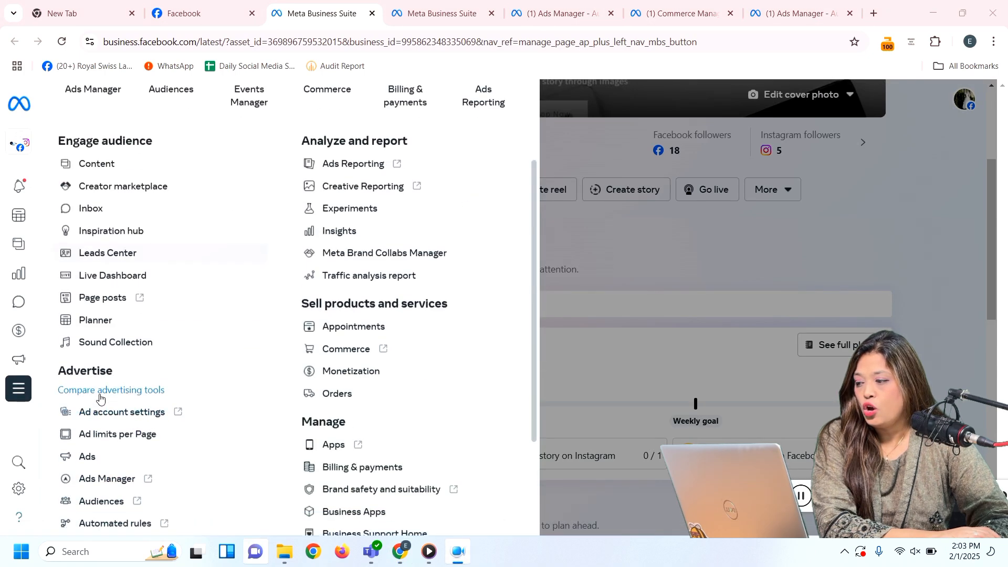
scroll(100, 394, down, 1)
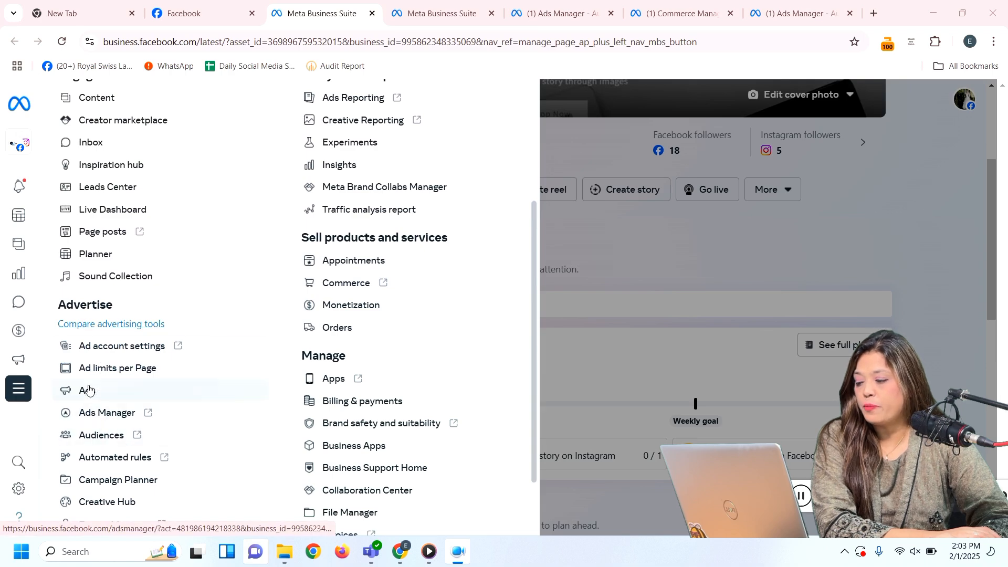
scroll(151, 417, up, 3)
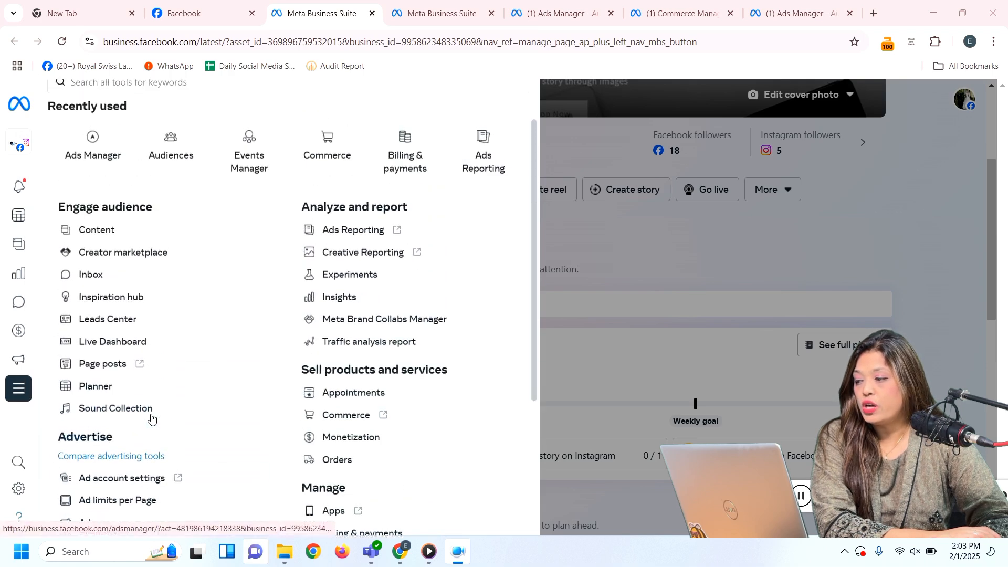
click(172, 207)
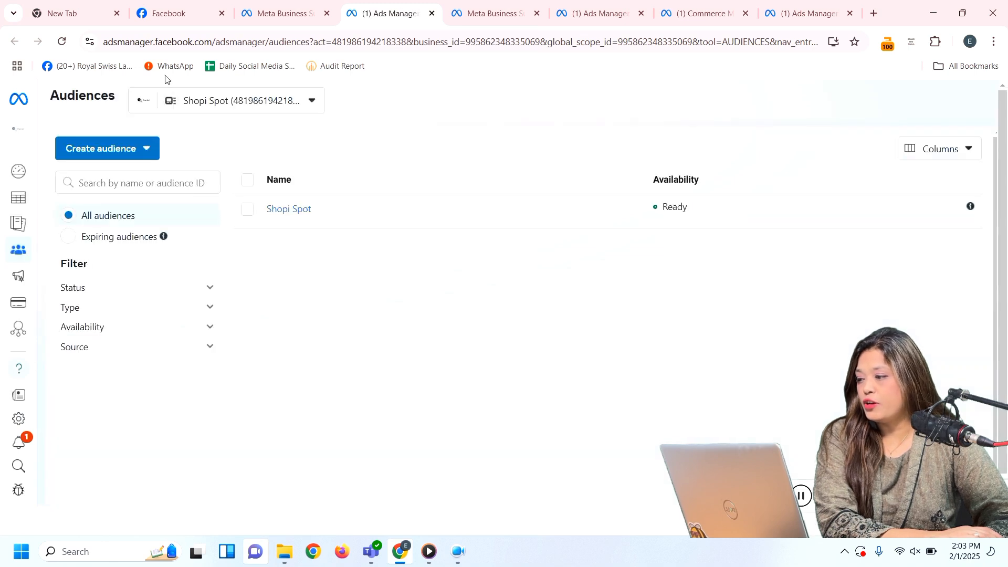
Start a new saved audience and name it "Female Clothing Option".
click(113, 150)
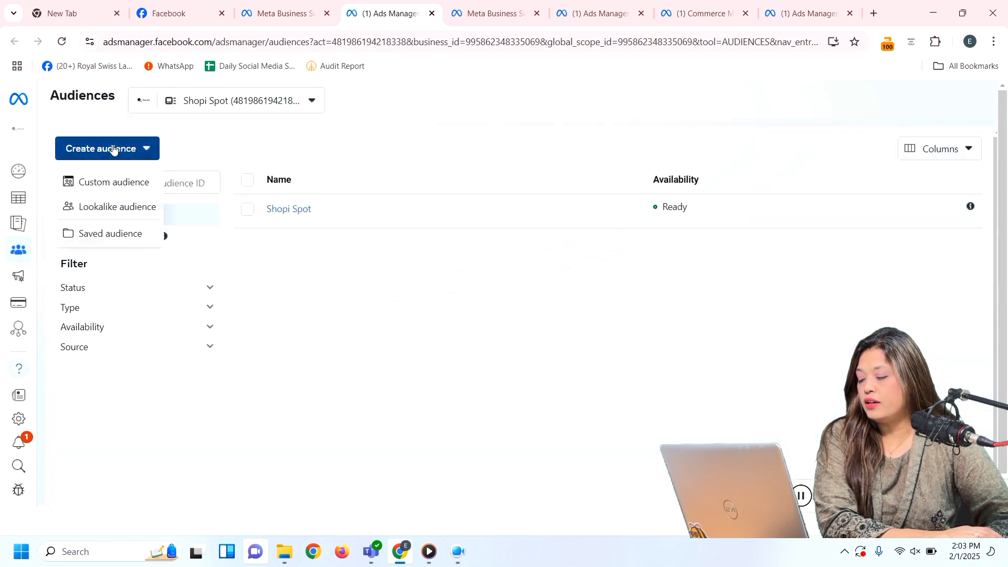
click(120, 237)
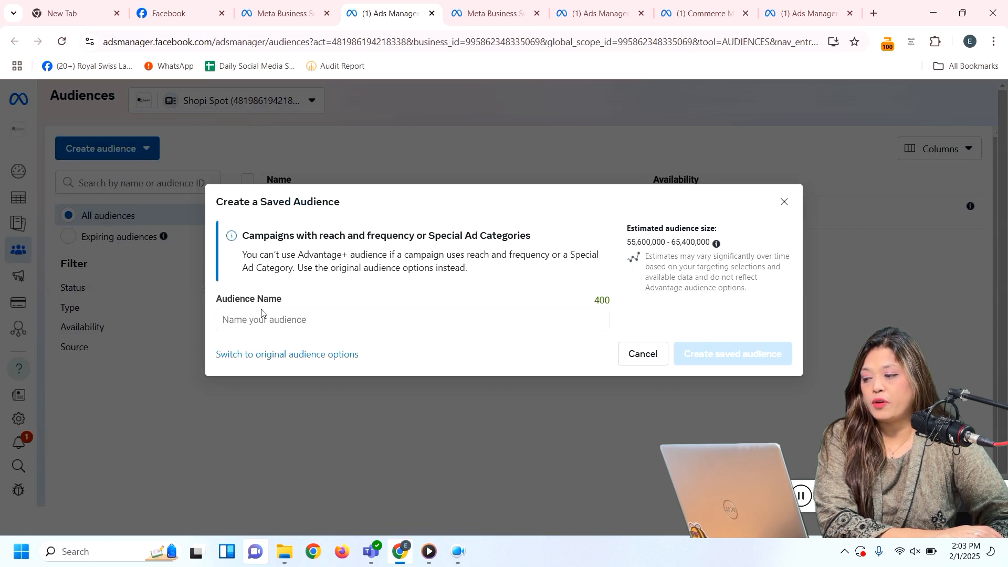
click(304, 326)
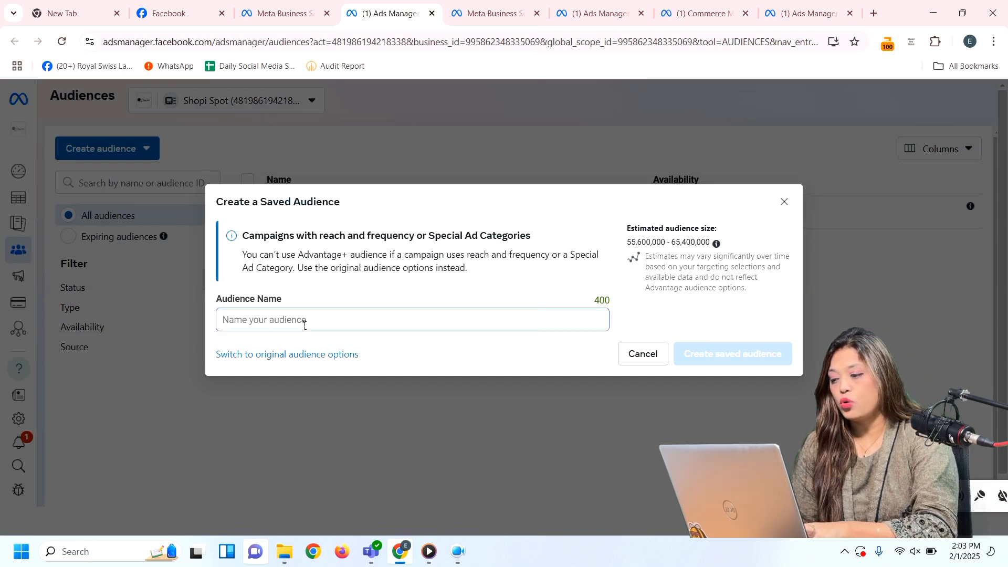
text(C)
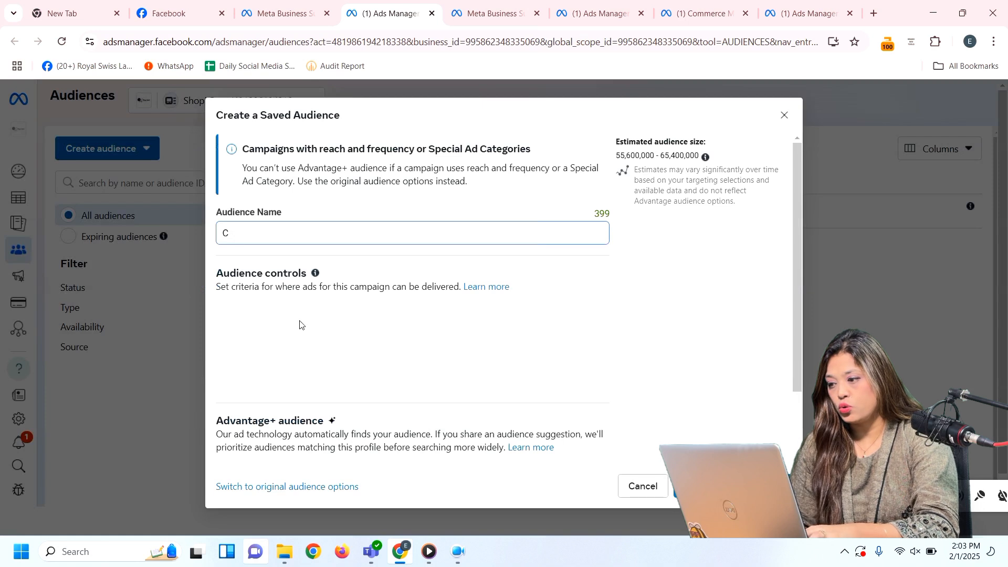
text(lth)
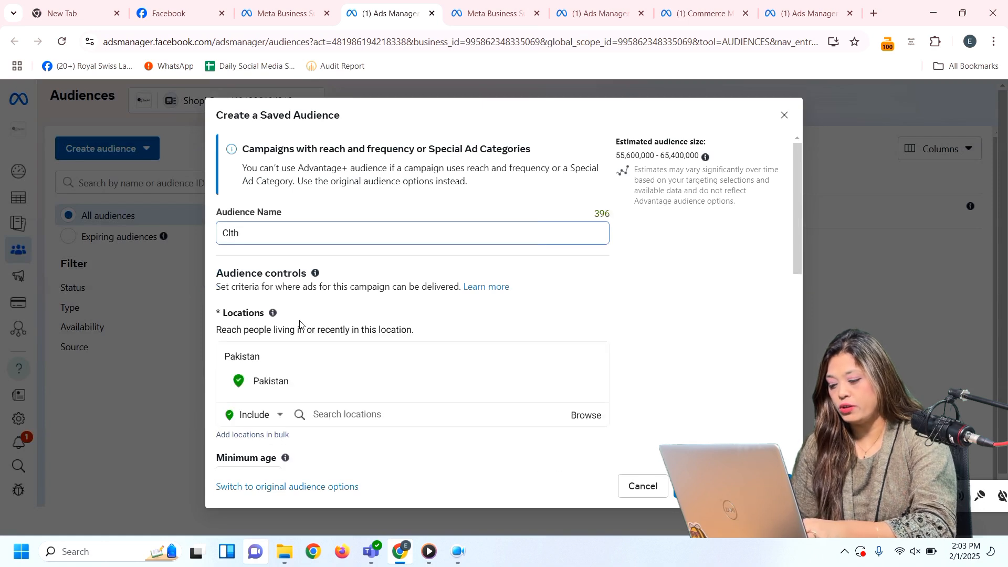
key(BackSpace)
text(Female Clo)
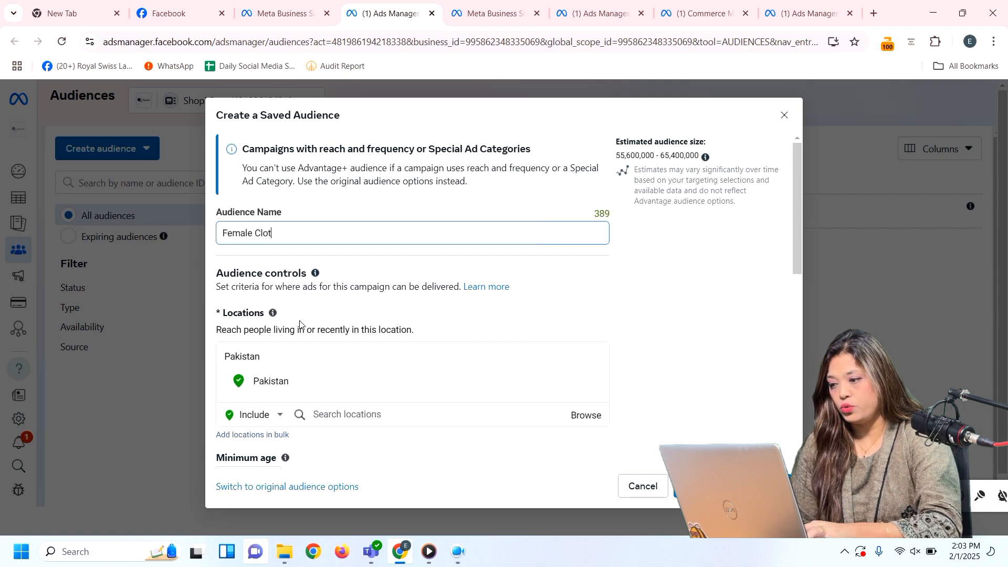
text(thing O)
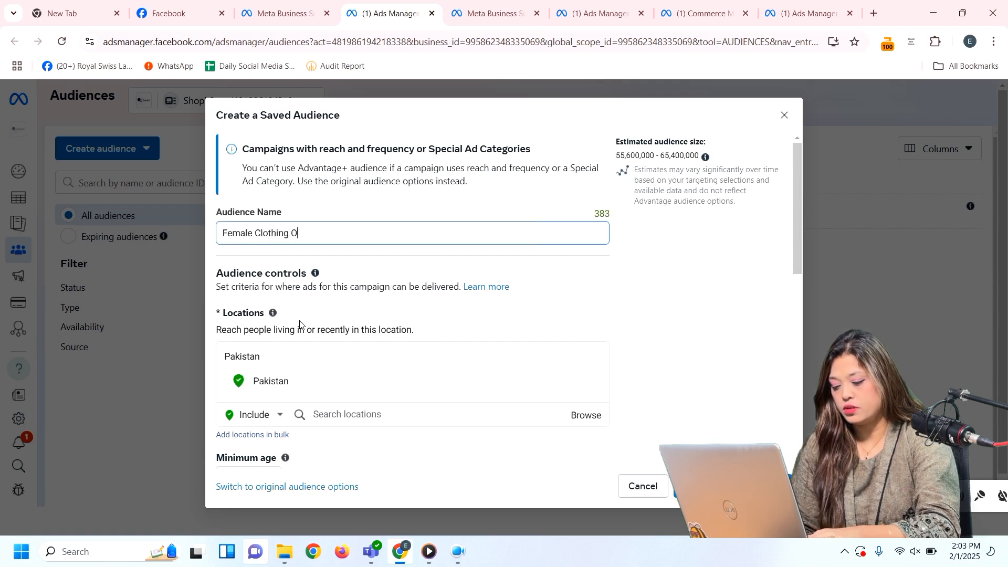
text(ptio)
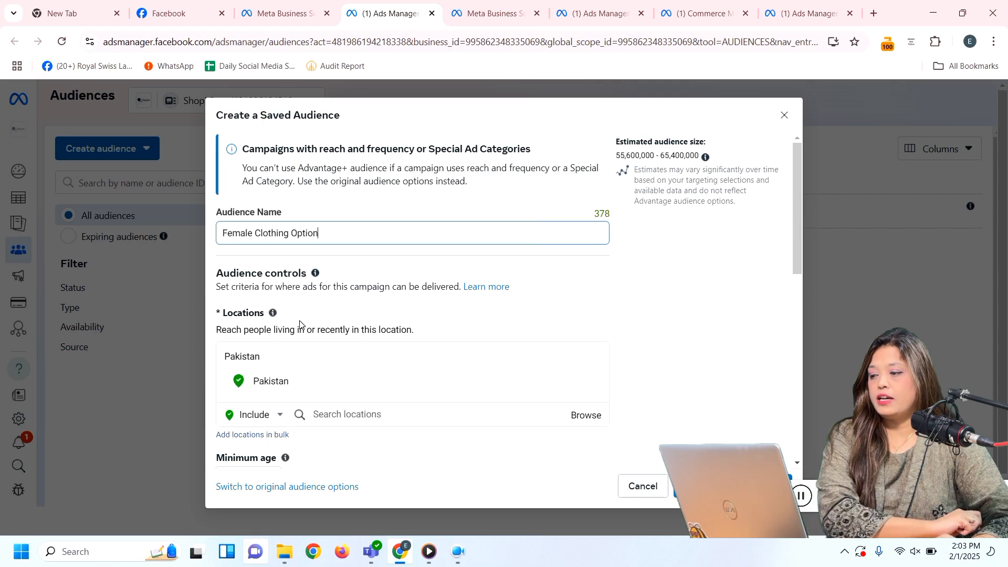
text(n)
Remove the word "Option" from the audience name so it reads "Female Clothing".
scroll(362, 367, down, 1)
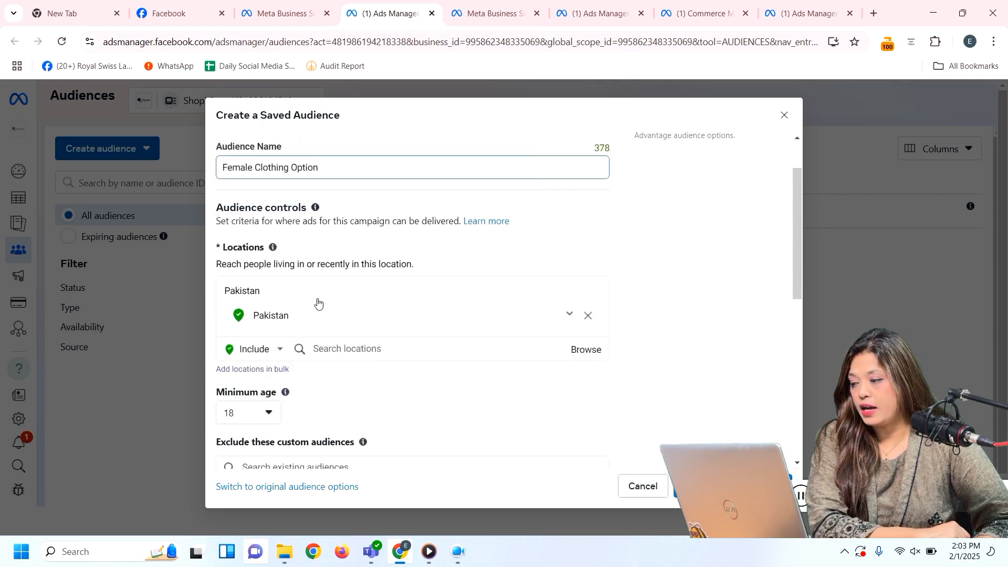
click(298, 172)
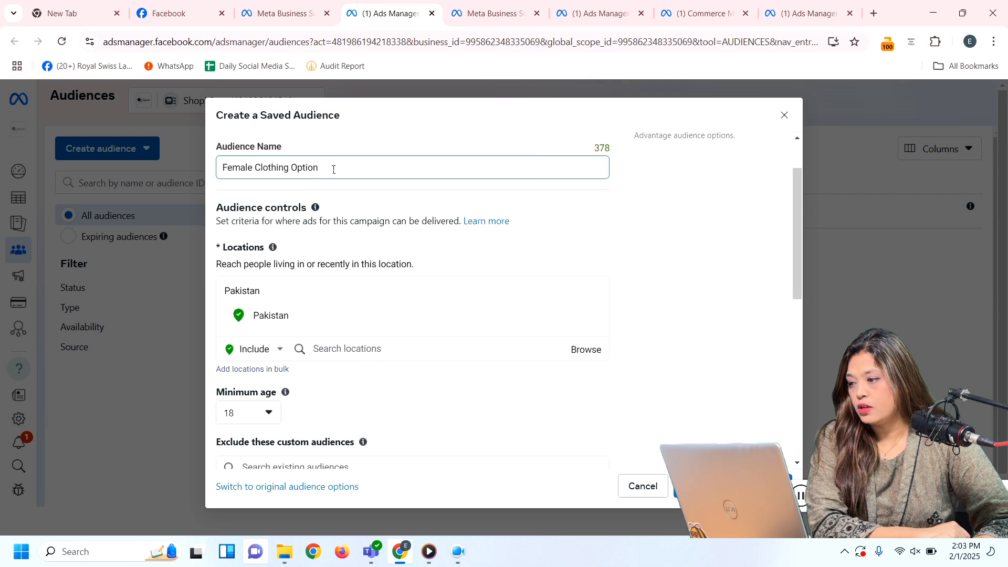
drag(333, 169, 291, 176)
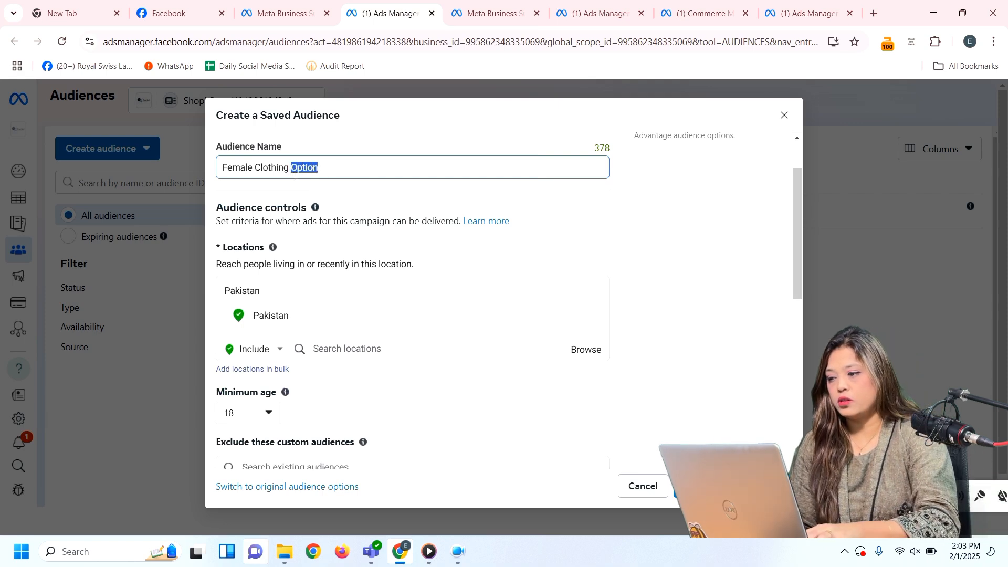
key(BackSpace)
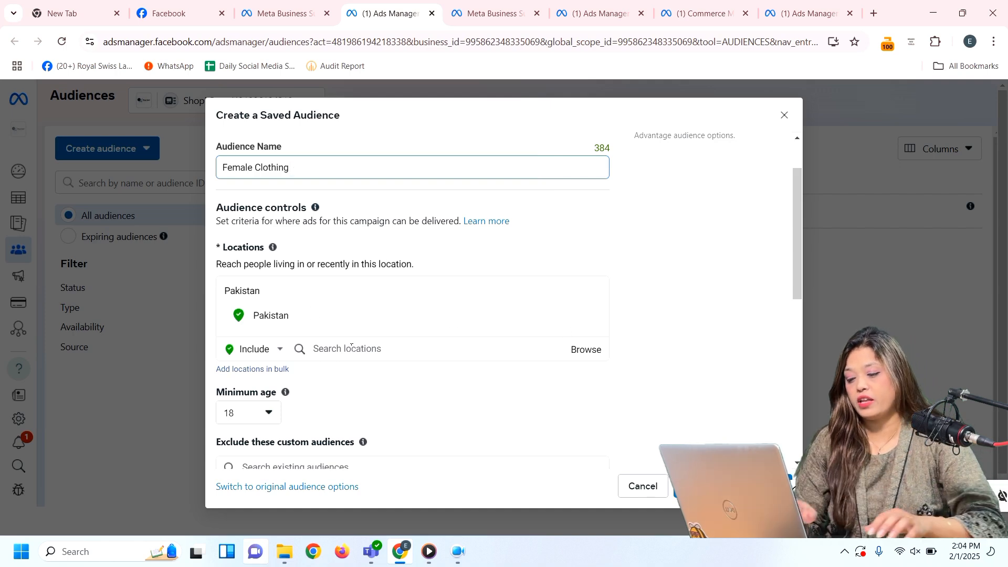
Search the audience locations for "lahore" and include the city of Lahore, Punjab, Pakistan.
click(354, 349)
text(la)
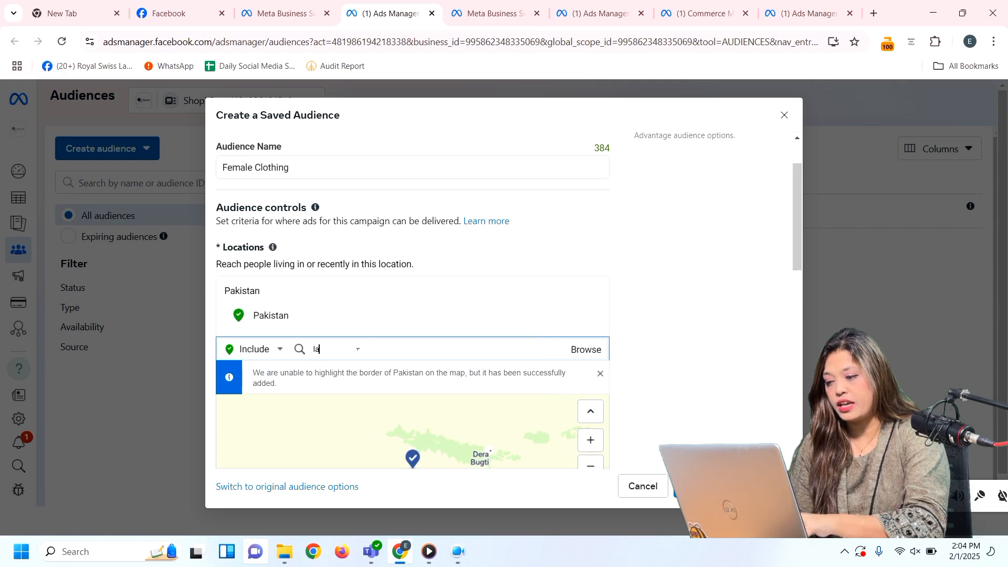
text(hore)
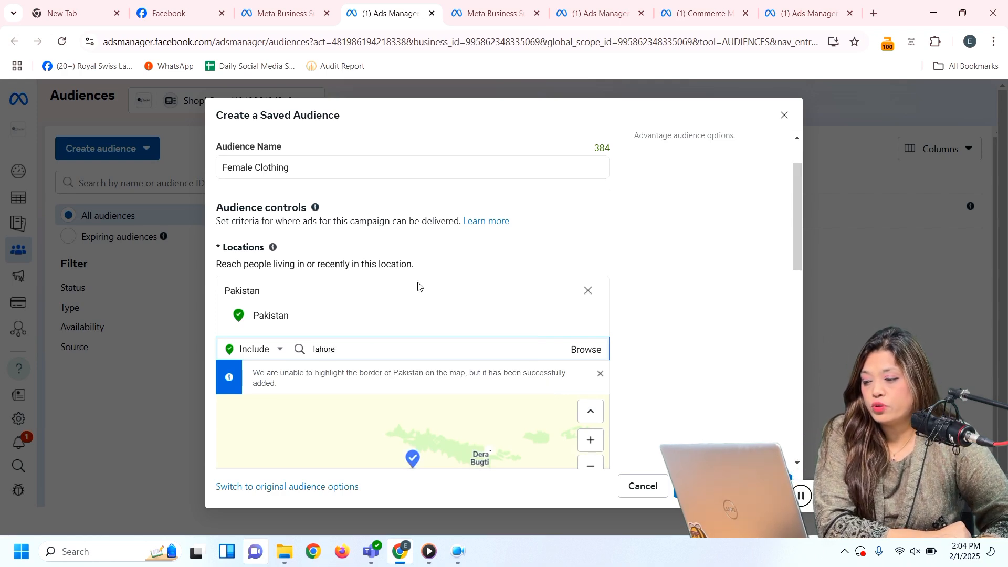
scroll(514, 262, down, 1)
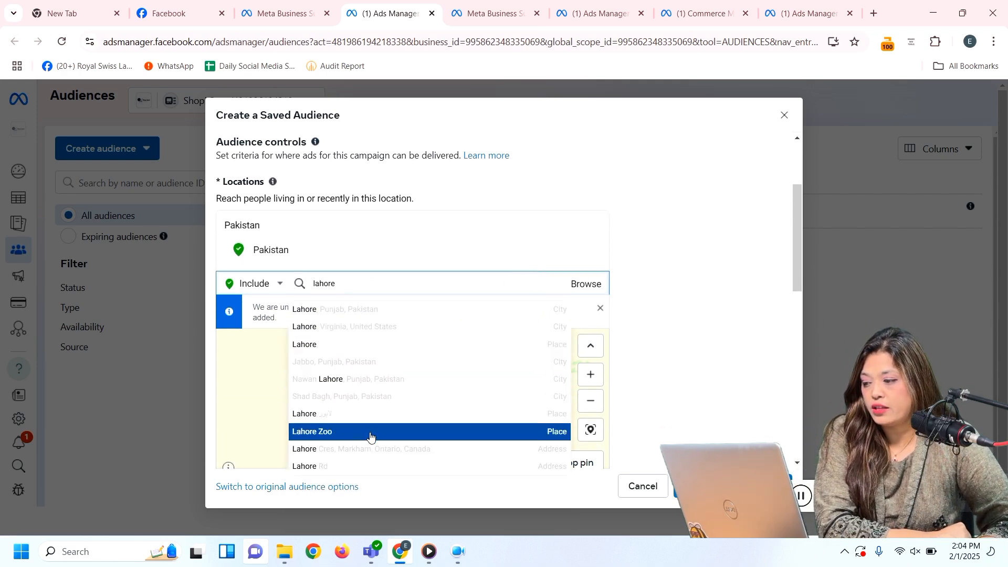
click(337, 315)
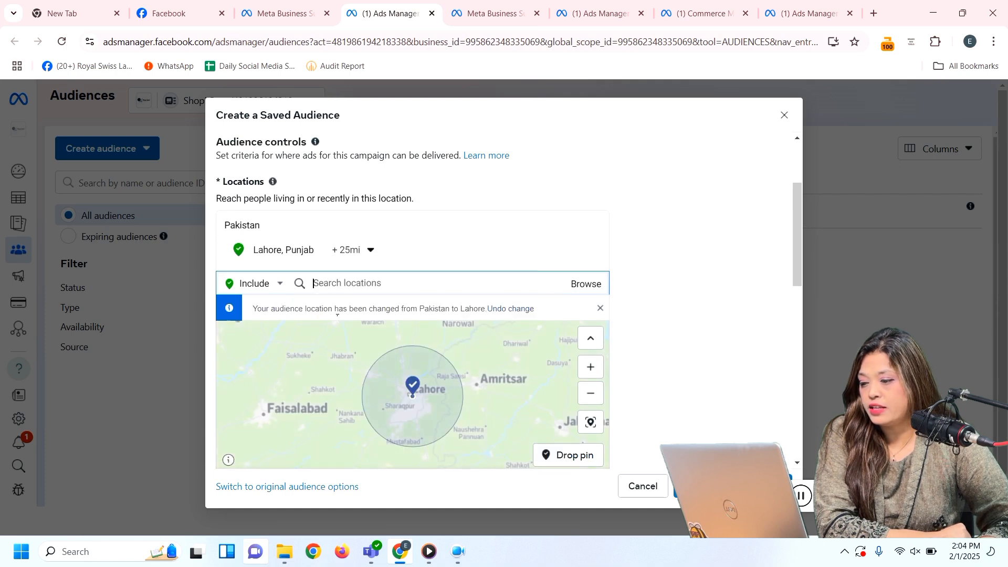
Set the minimum age in the audience controls to 21.
scroll(710, 272, down, 3)
scroll(710, 272, down, 2)
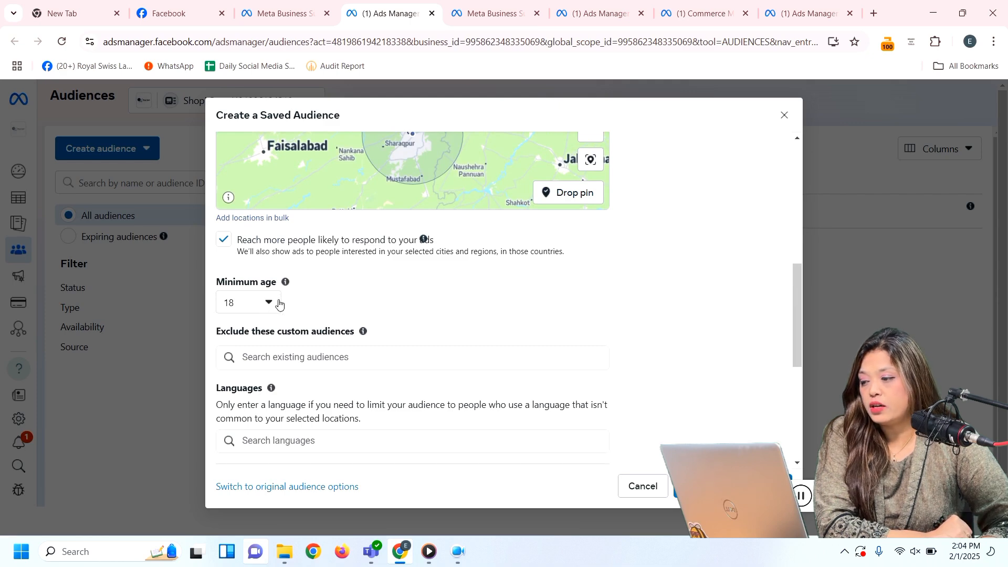
click(277, 306)
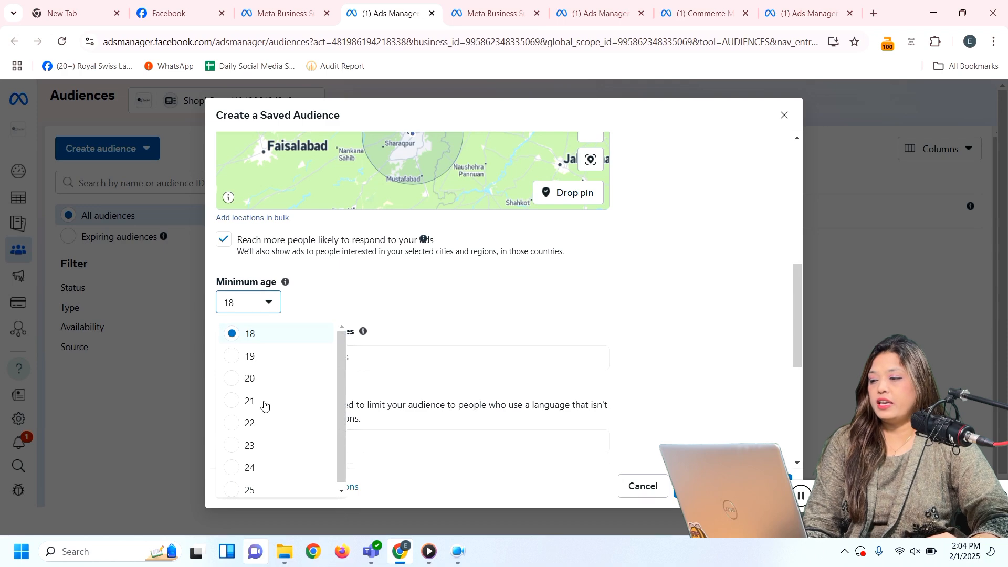
click(256, 406)
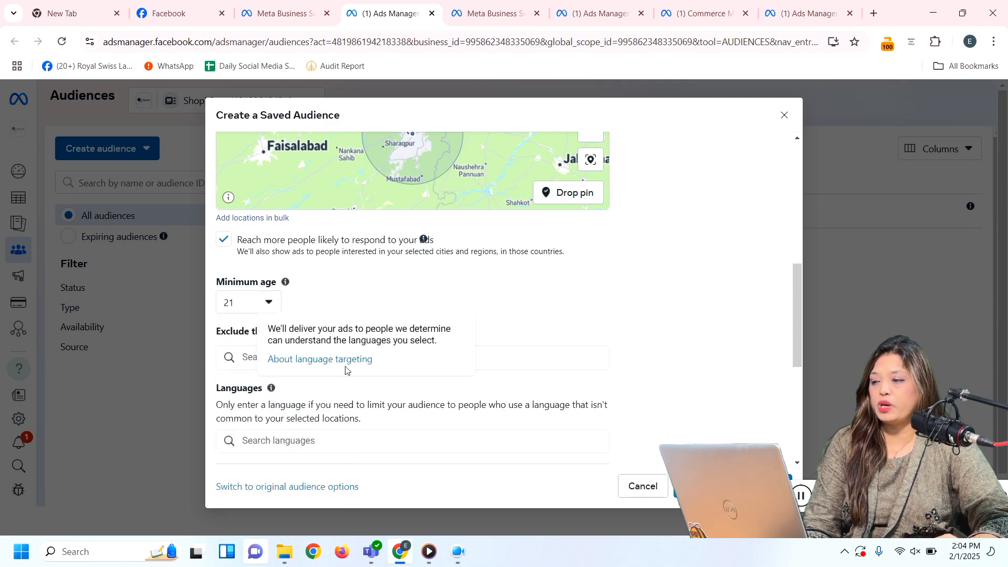
Set the upper age limit of the Advantage+ audience to 50 and the gender to Women.
scroll(348, 365, down, 1)
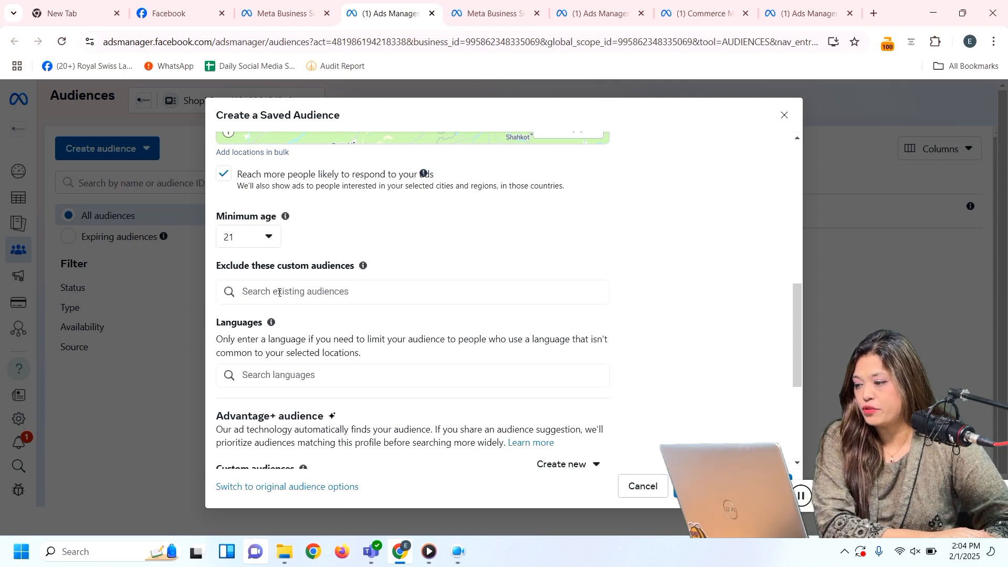
scroll(279, 293, down, 1)
scroll(335, 287, down, 2)
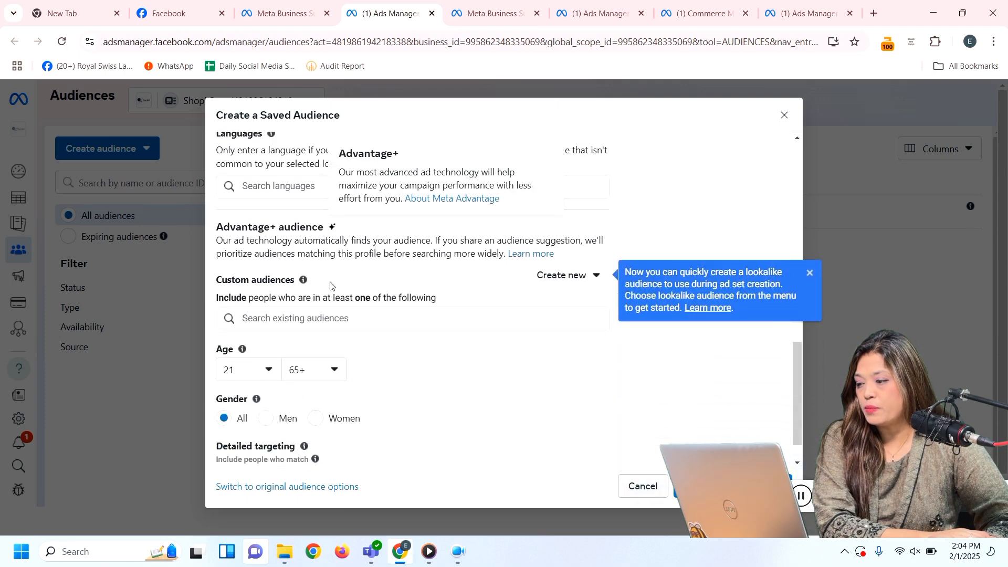
mouse_move(239, 351)
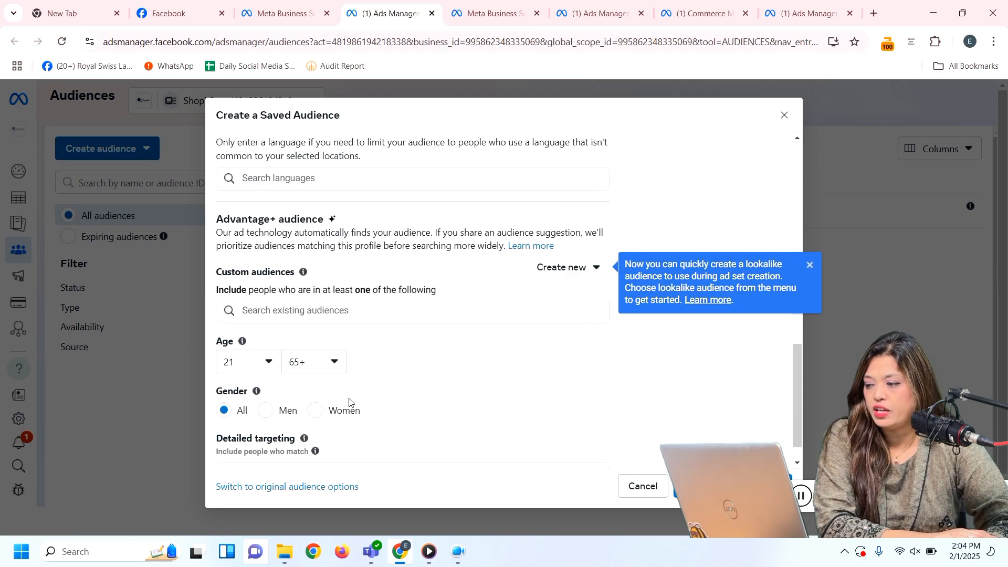
click(339, 362)
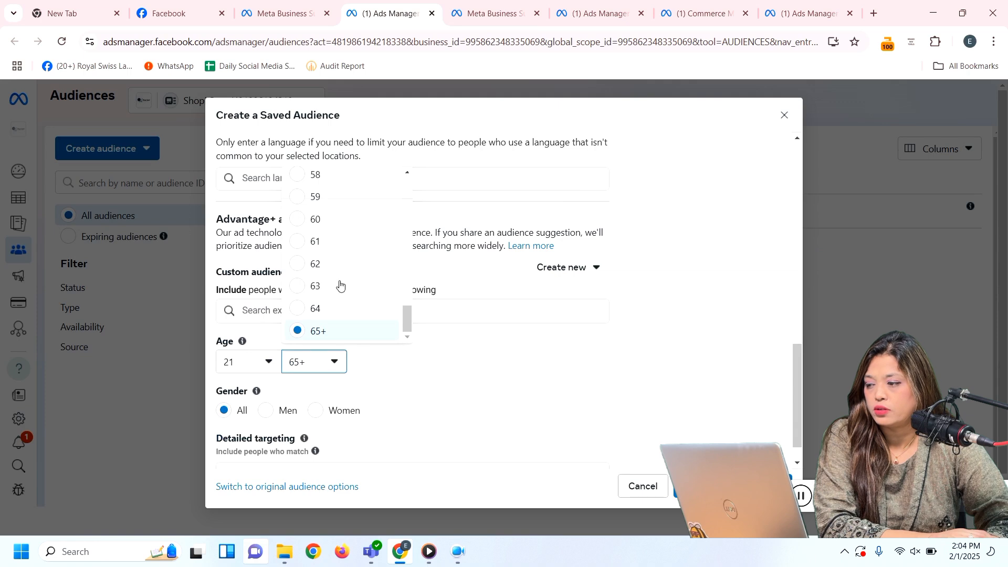
scroll(336, 276, up, 3)
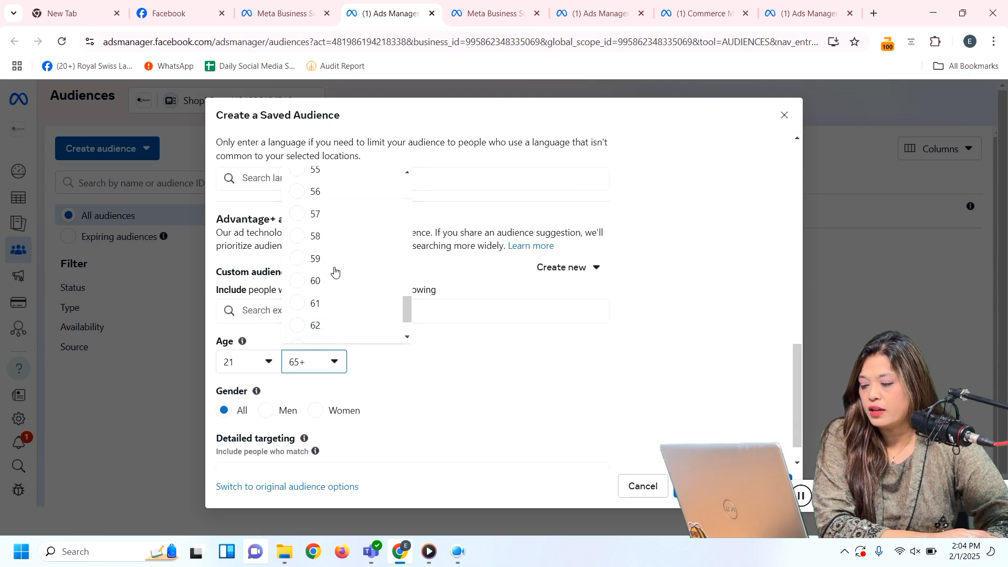
scroll(335, 271, up, 2)
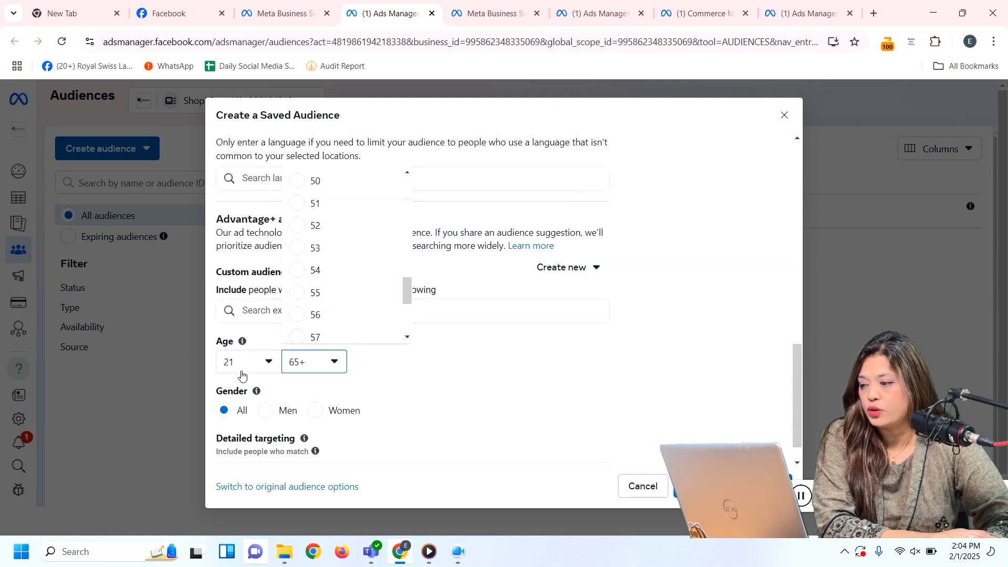
click(305, 182)
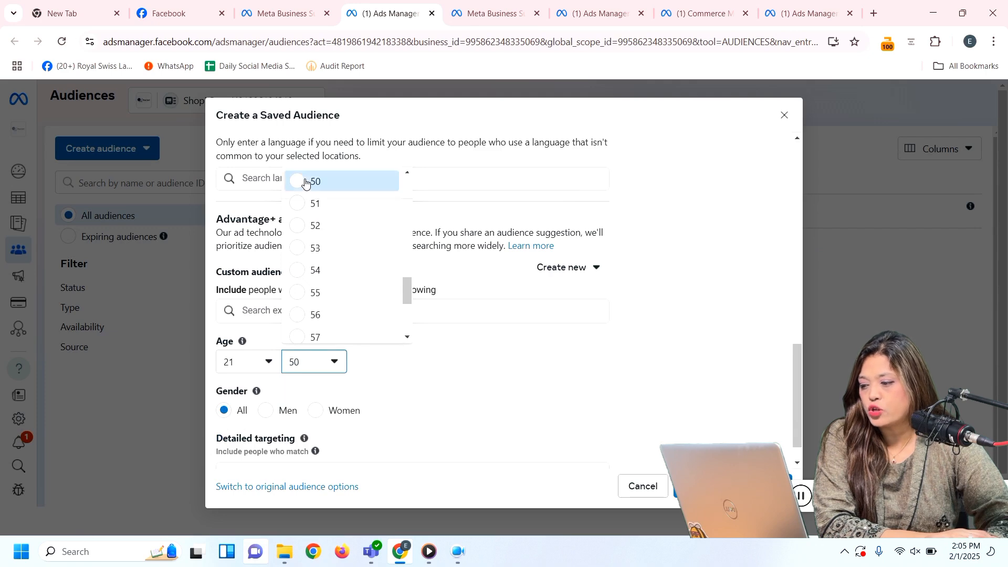
click(316, 411)
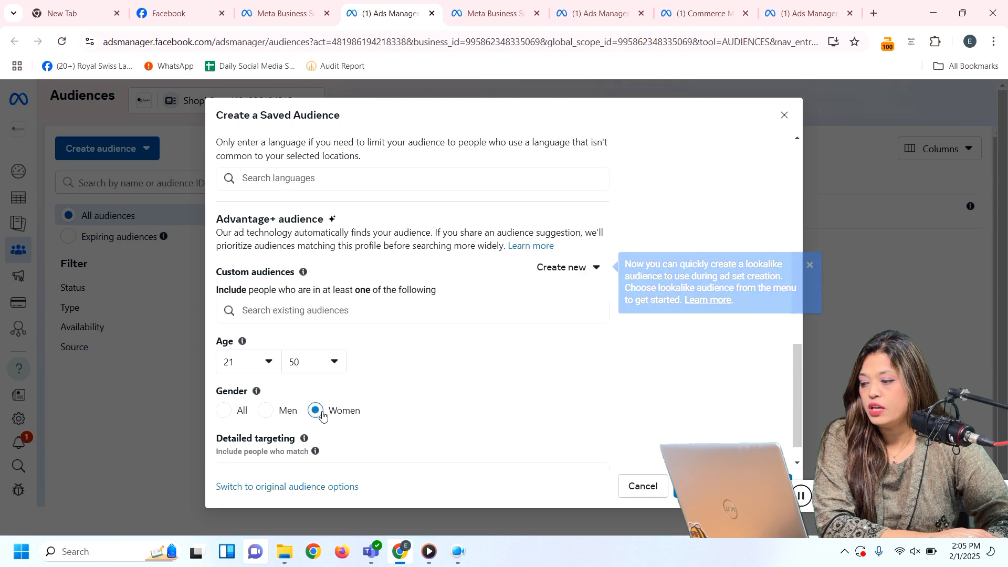
Browse the detailed targeting interests and include the whole Business and industry category.
scroll(365, 376, down, 1)
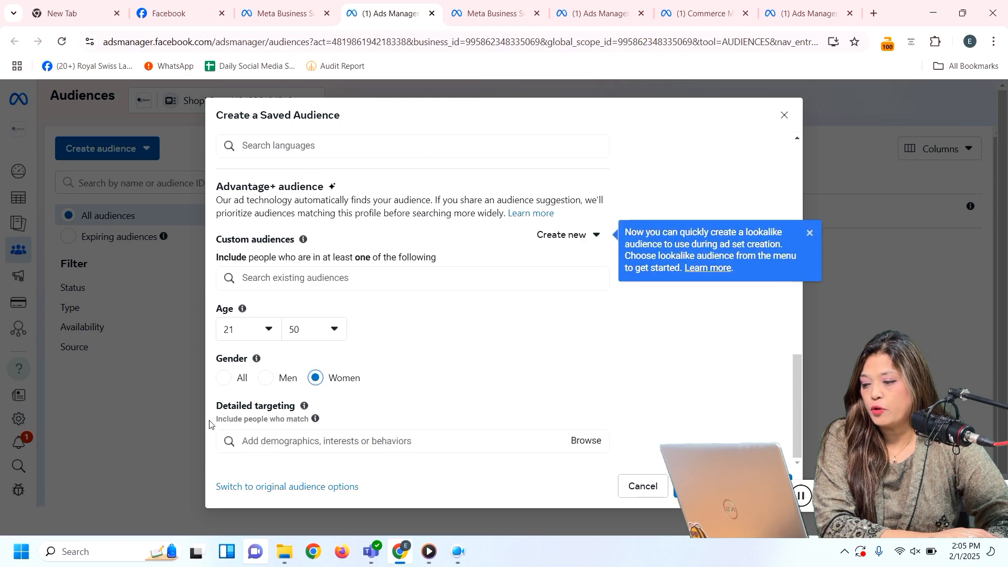
click(586, 442)
scroll(404, 419, down, 1)
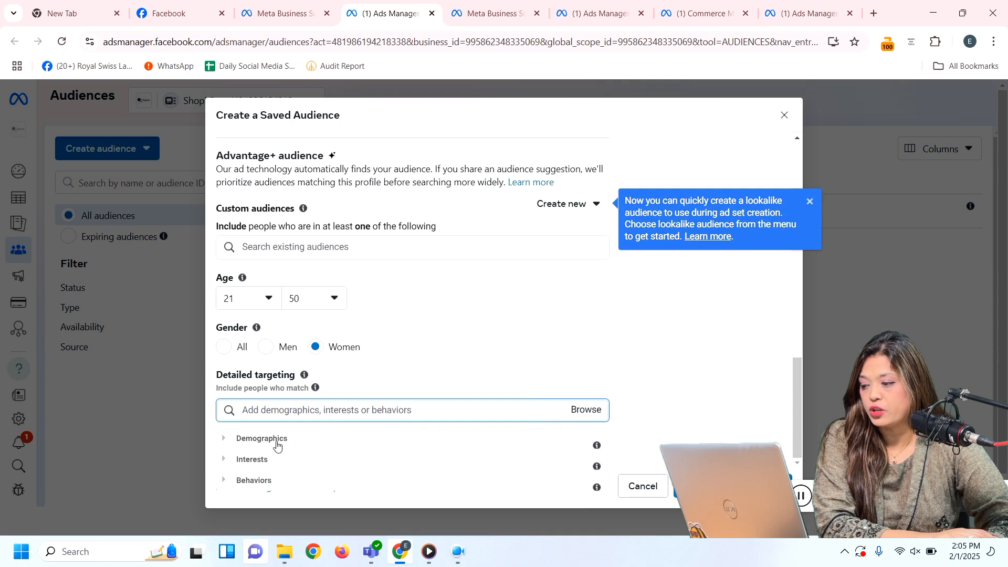
click(267, 460)
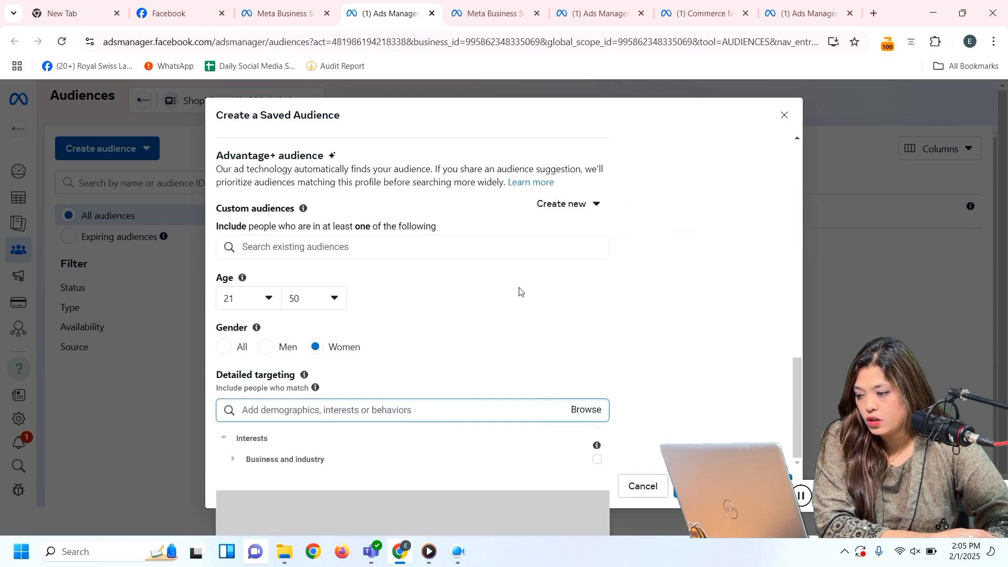
click(598, 460)
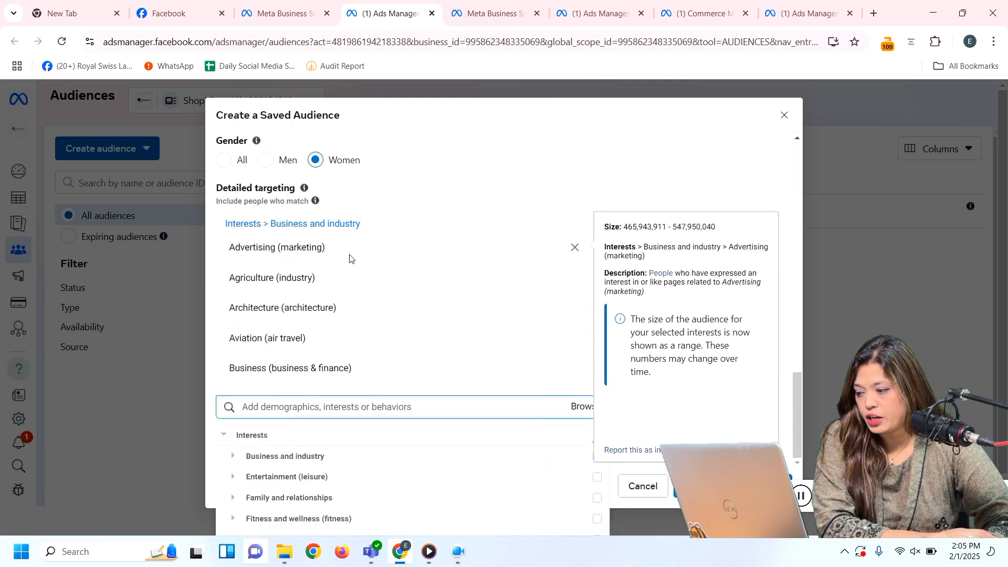
Search the detailed targeting for "fashion" and add Fashion design from the fields of study.
click(295, 408)
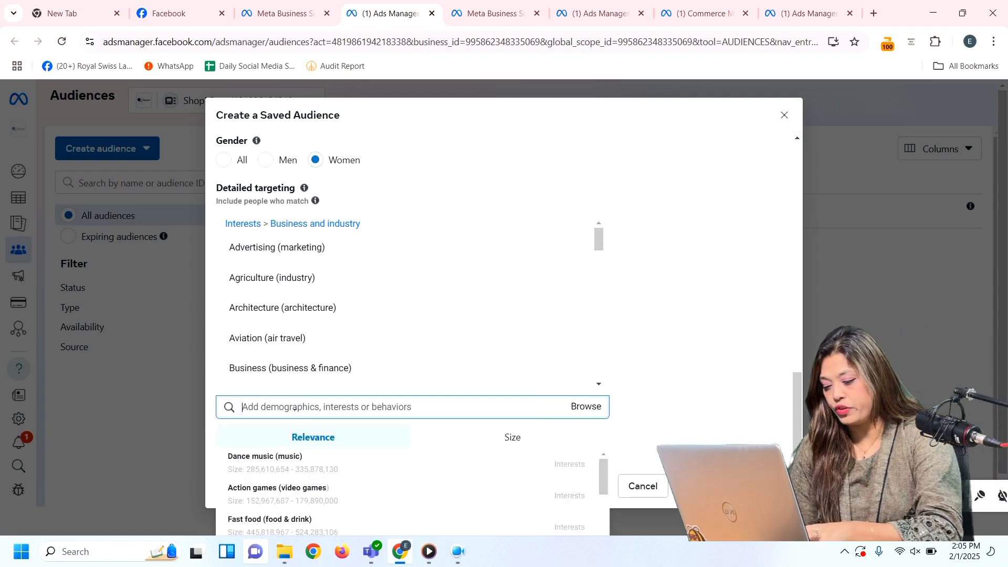
text(fas)
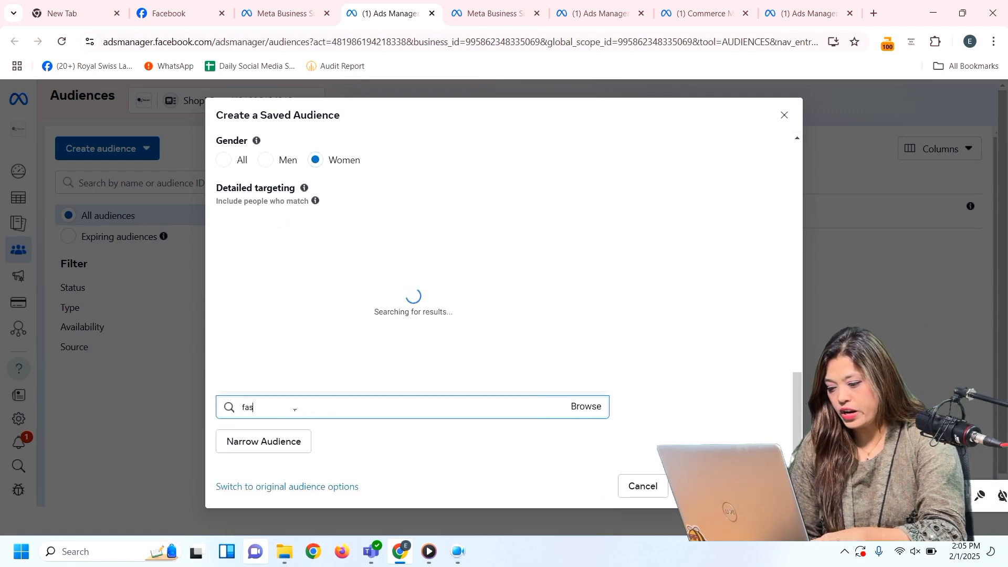
text(hion)
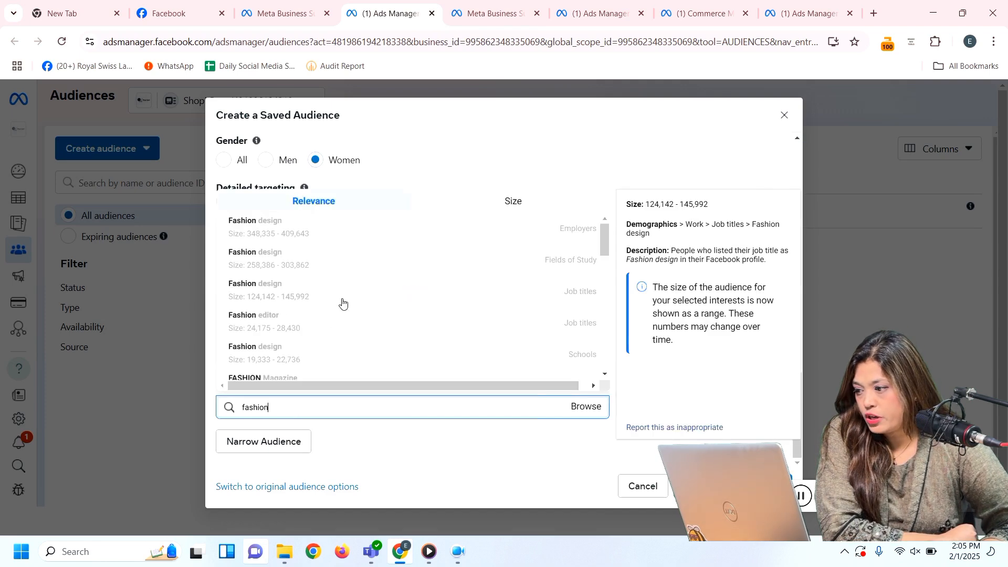
click(289, 261)
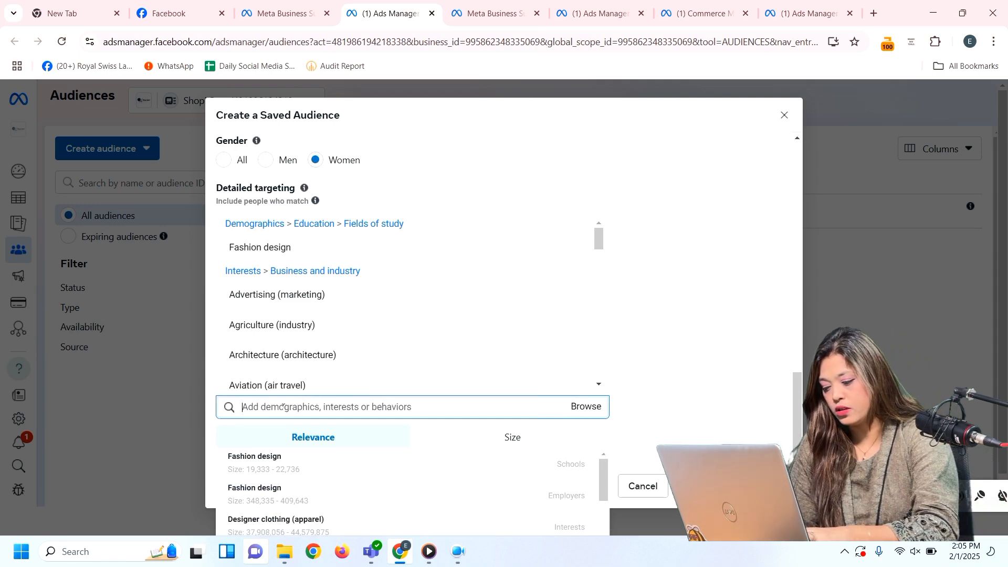
Search the detailed targeting for "clothing", add the Clothing (apparel) interest, and include the suggested Online shopping (retail) interest.
text(clothi)
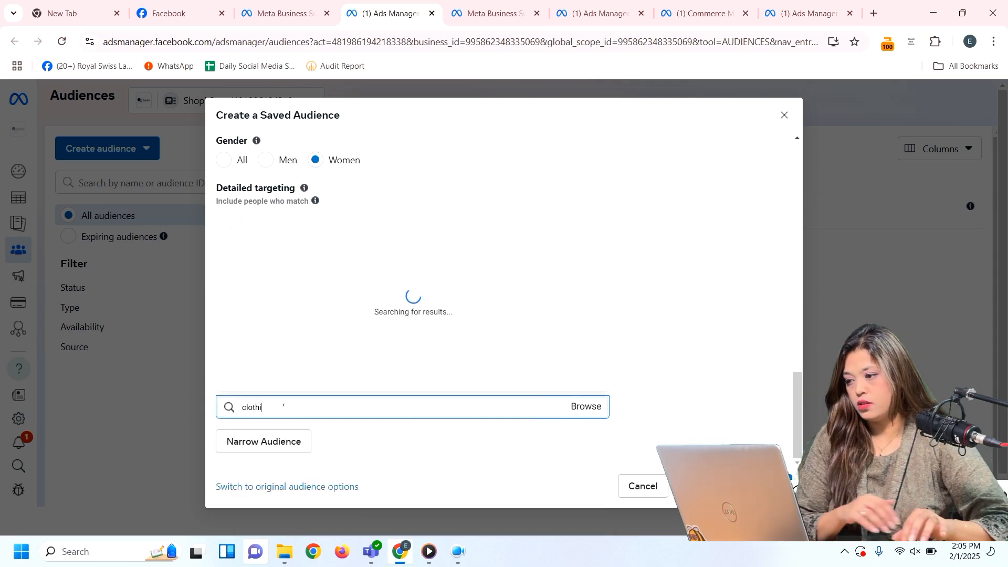
text(ng)
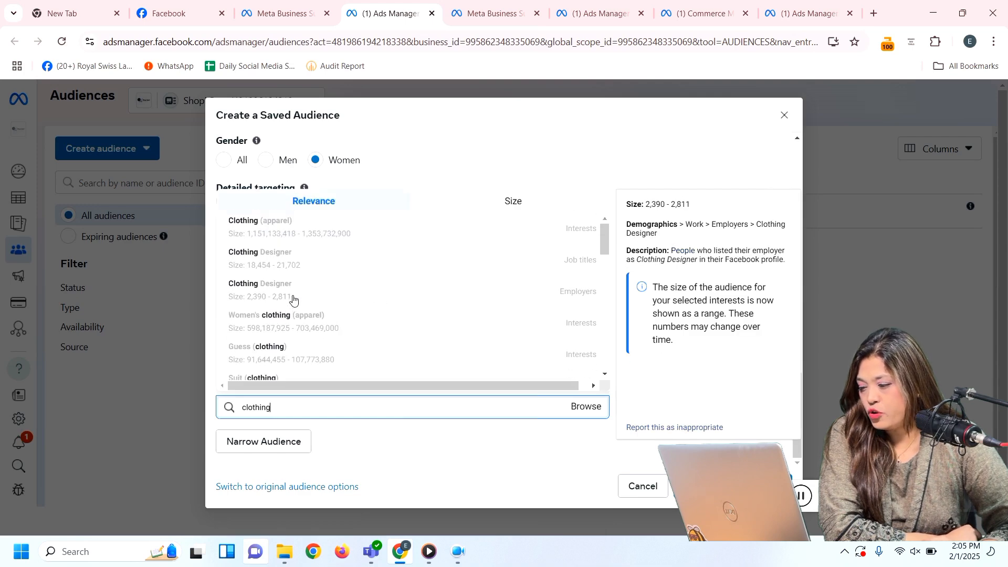
click(298, 225)
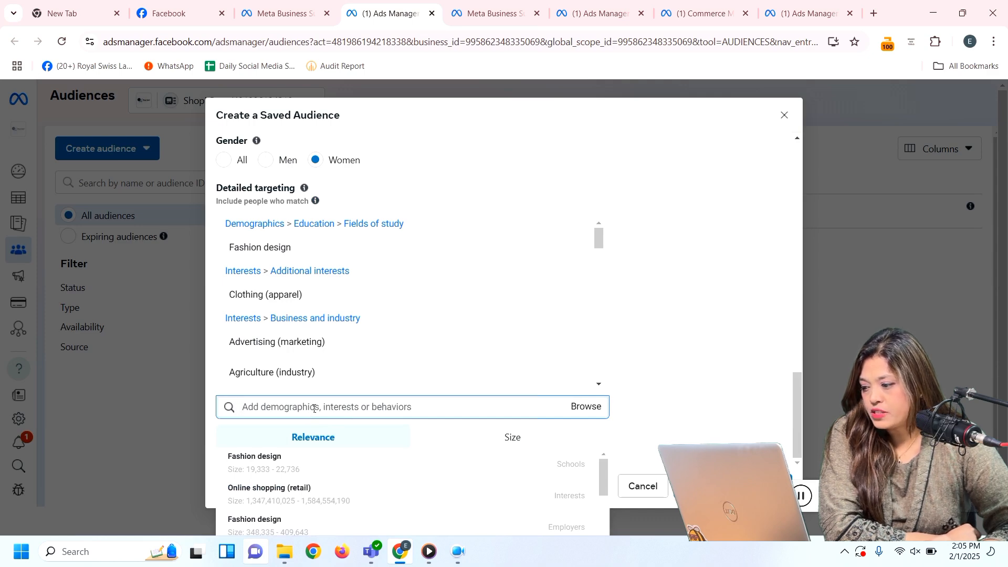
click(278, 491)
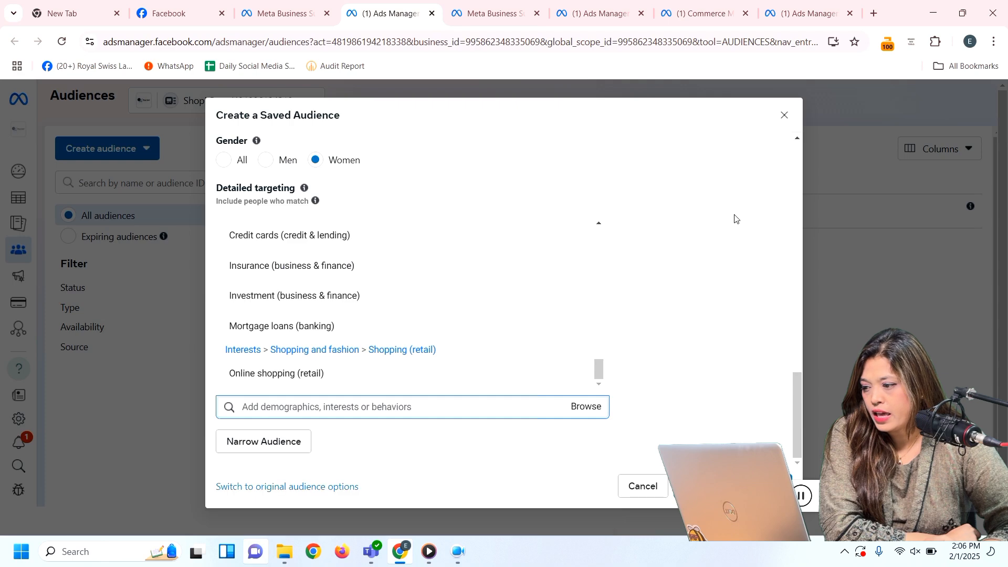
Search the detailed targeting for "engaged shoppers" and add the Engaged Shoppers purchase behavior.
scroll(367, 337, up, 4)
scroll(366, 338, up, 8)
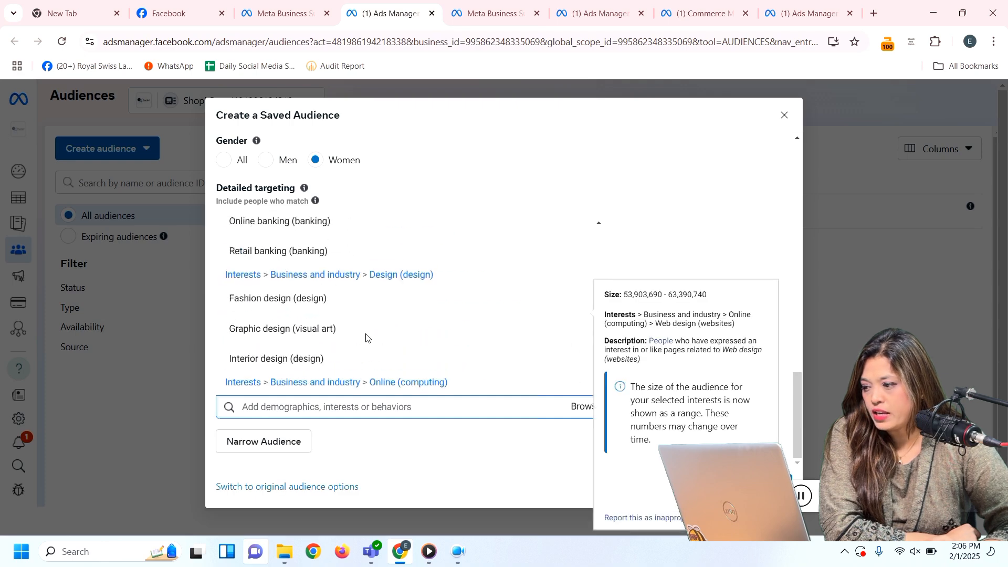
scroll(366, 338, down, 2)
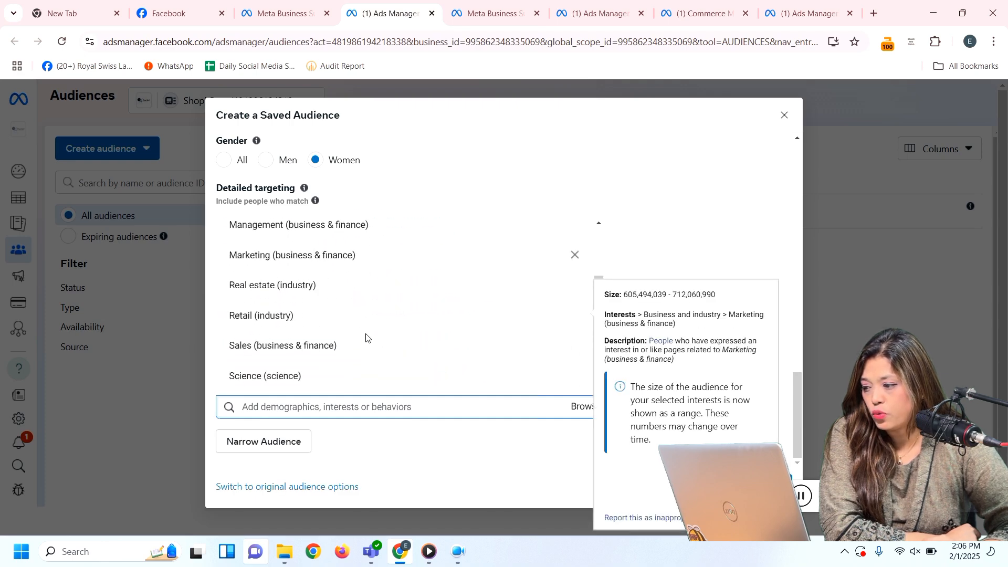
click(295, 411)
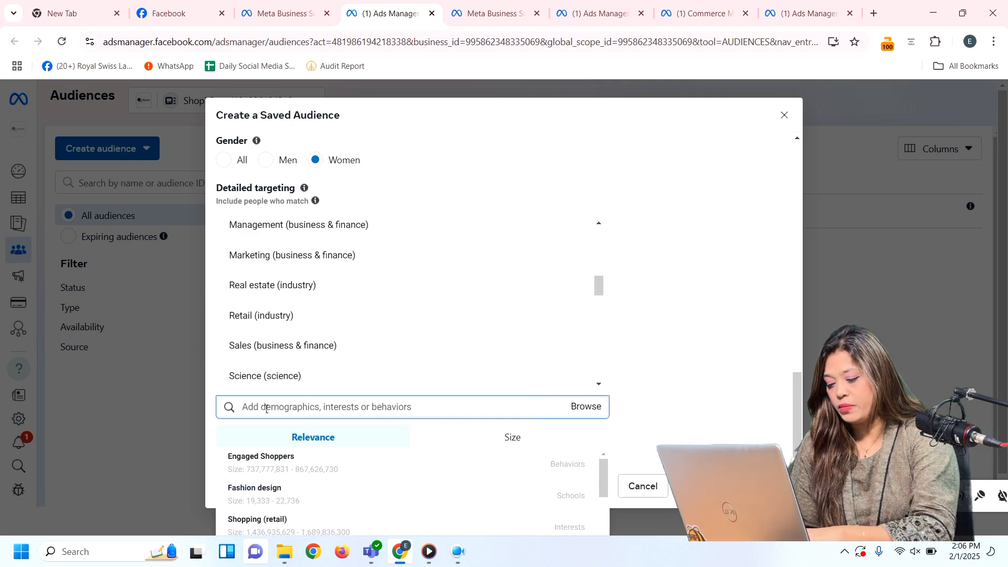
text(eng)
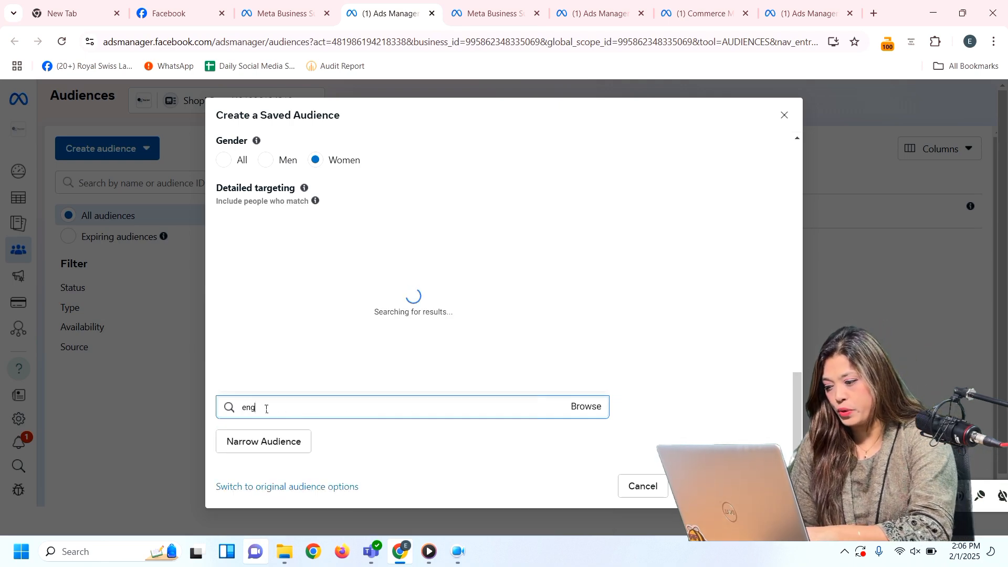
text(aged )
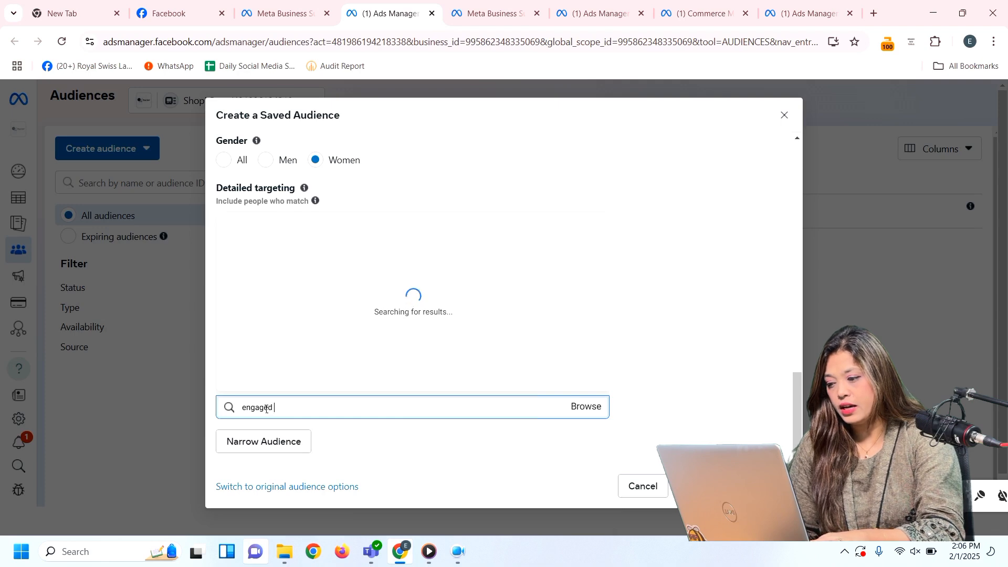
text(shoppers)
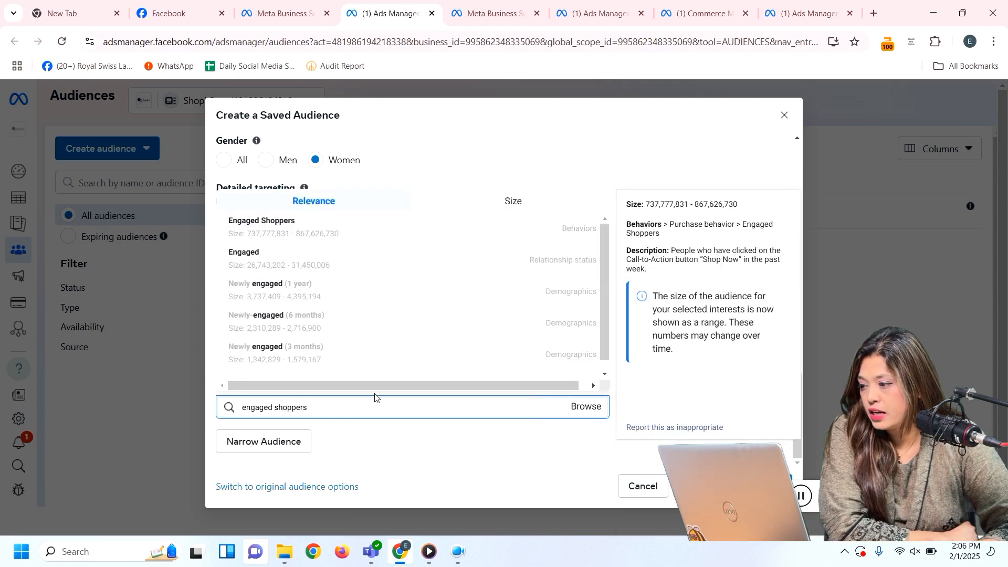
click(308, 232)
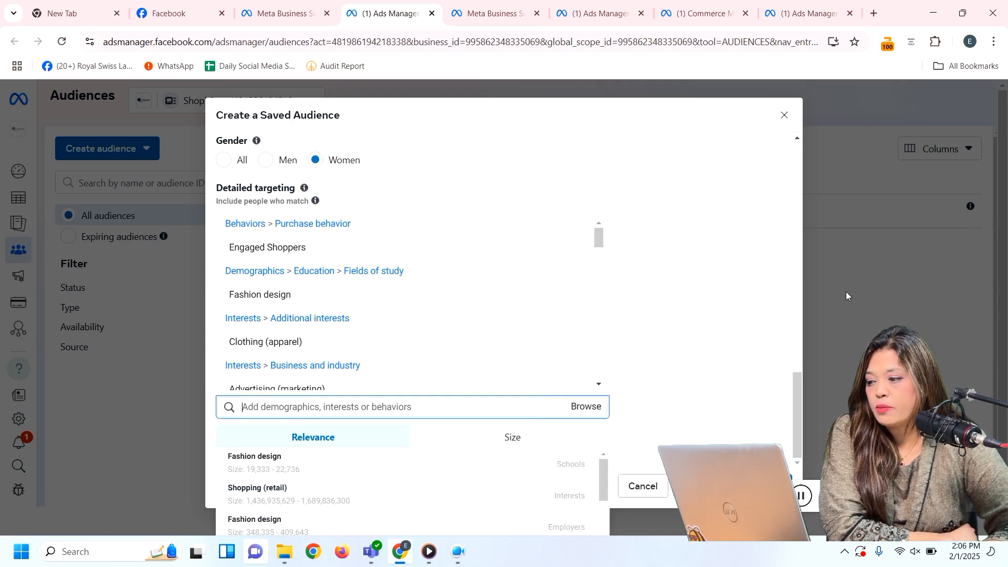
click(882, 286)
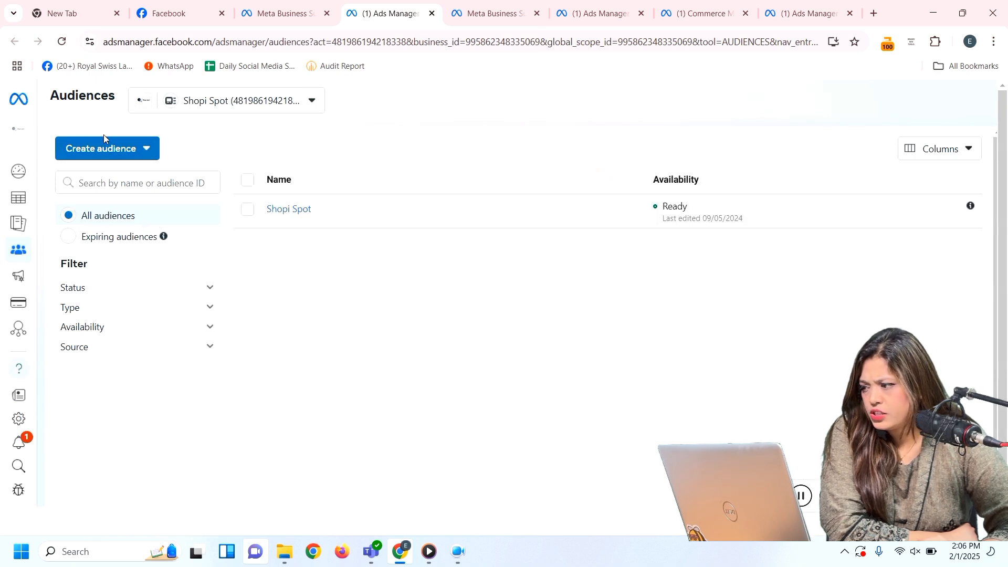
Start creating a new saved audience for the Shopi Spot ad account.
click(99, 150)
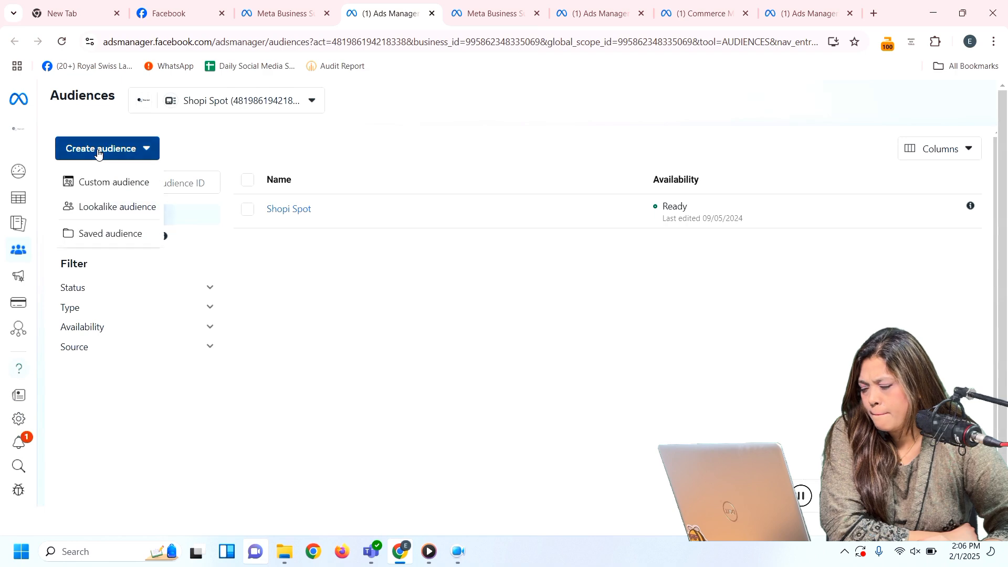
click(108, 233)
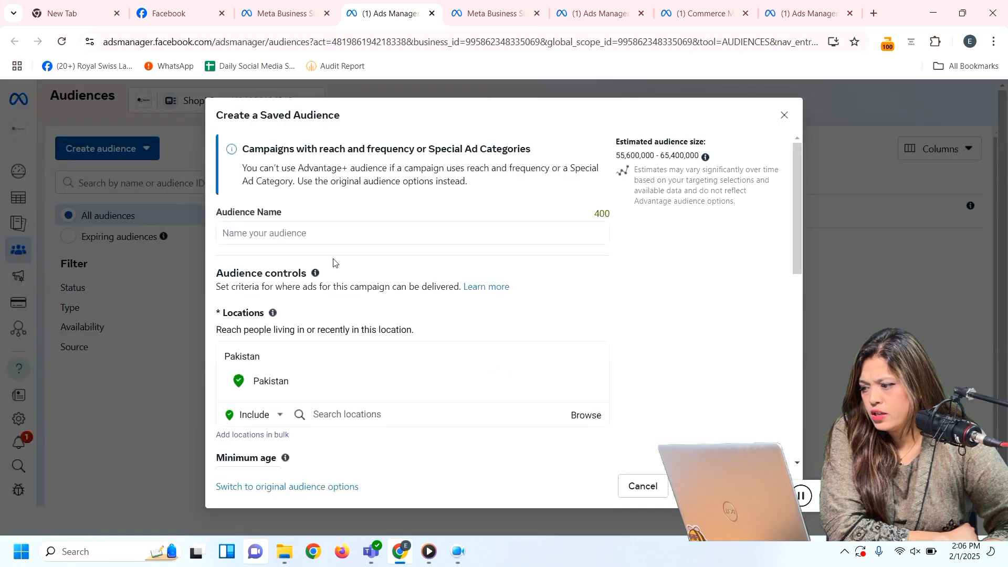
scroll(336, 262, down, 2)
scroll(344, 261, down, 6)
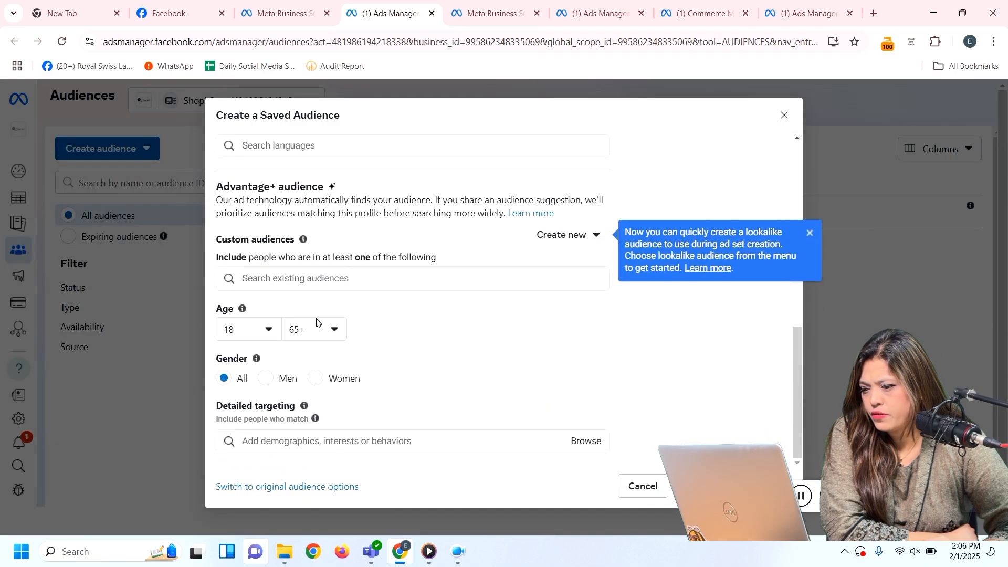
scroll(293, 279, up, 8)
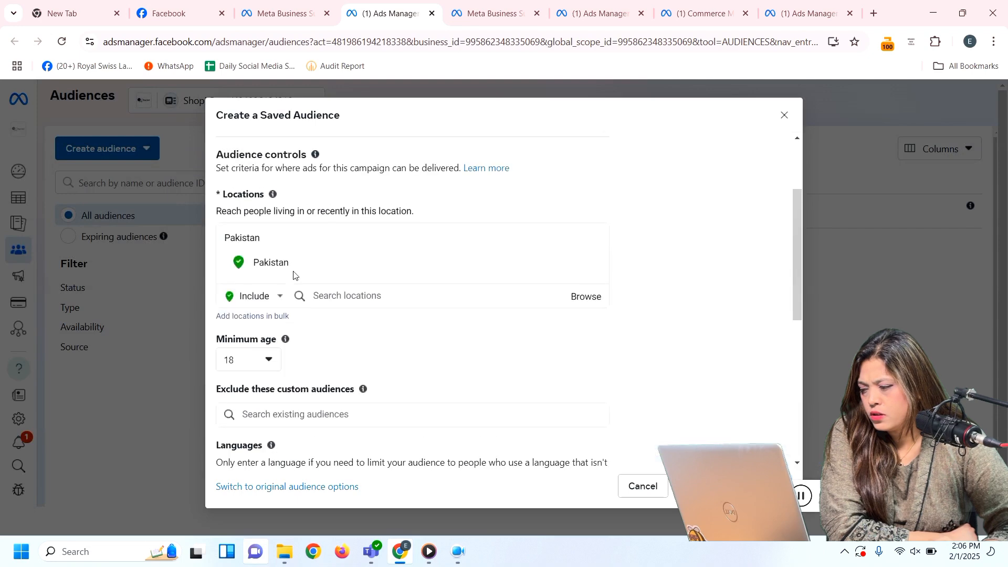
scroll(468, 320, down, 1)
scroll(355, 322, up, 1)
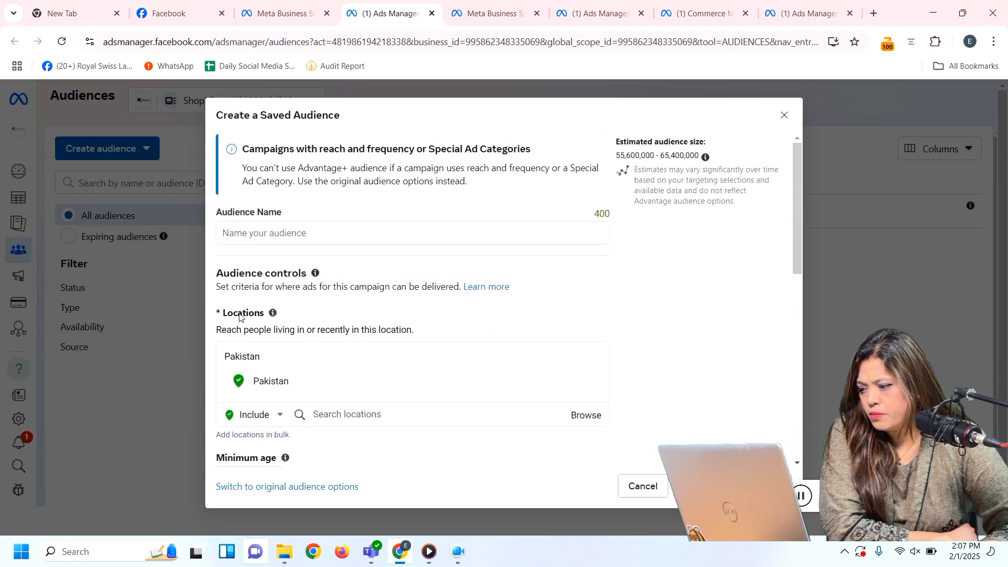
Search the new audience's locations for "lahore" and include the city of Lahore, Punjab, Pakistan.
click(384, 420)
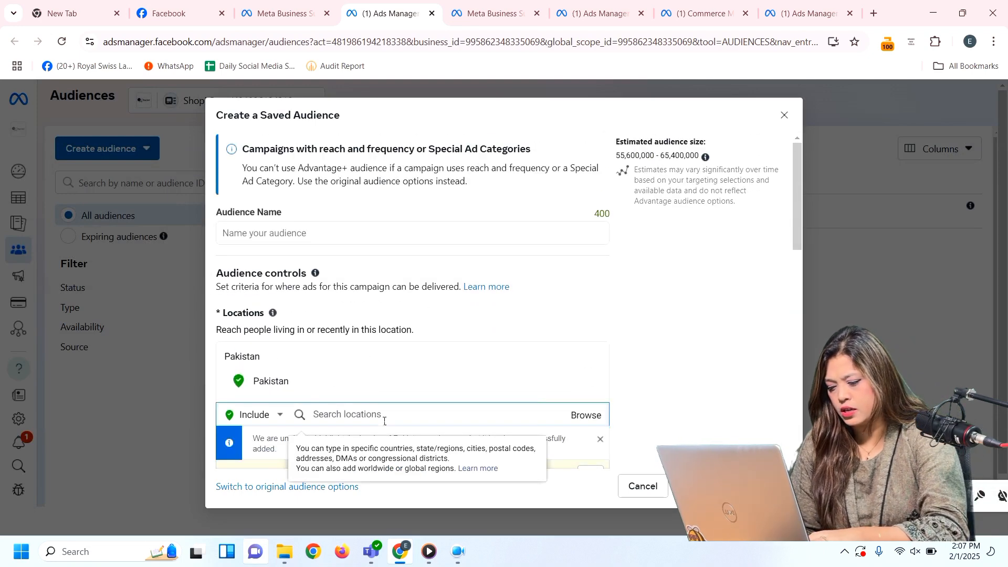
text(lahore)
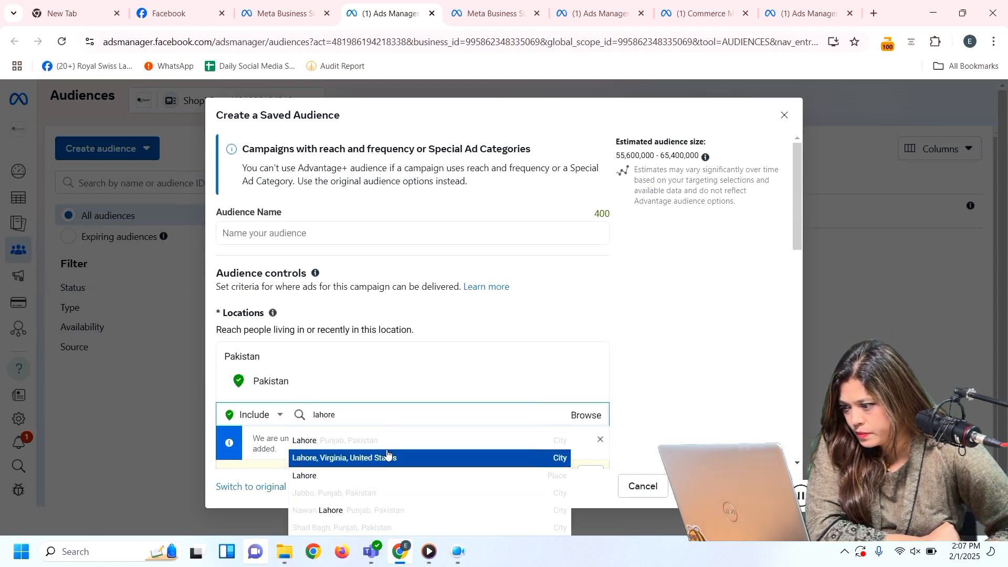
click(351, 442)
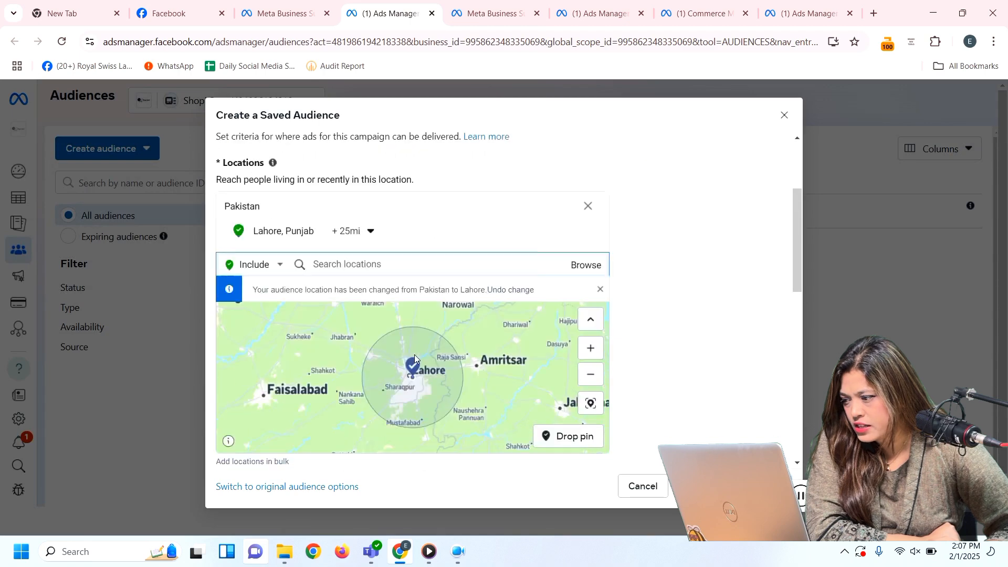
Set the Advantage+ audience age range to 21 through 50 and the gender to Women.
scroll(414, 359, down, 10)
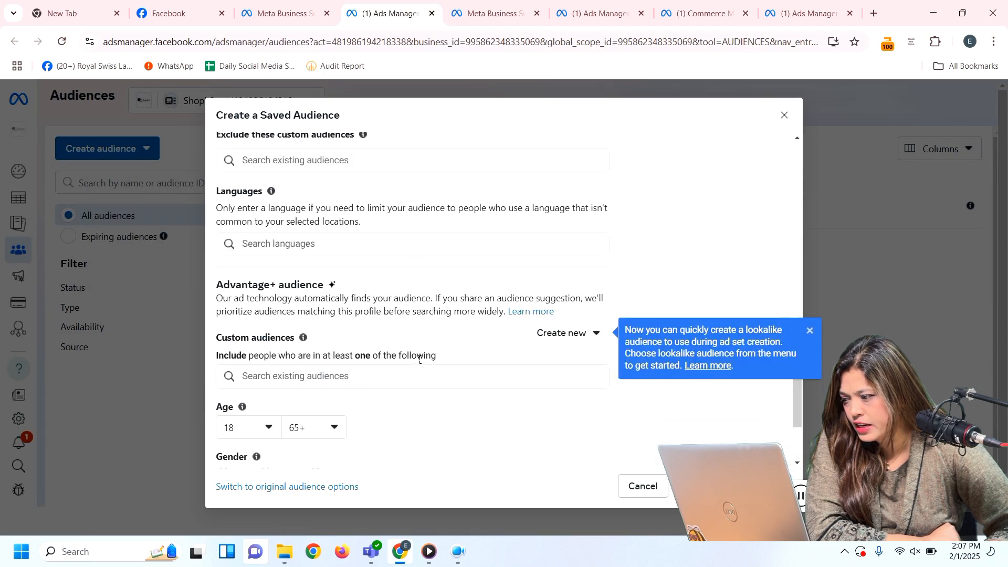
scroll(420, 360, down, 2)
click(261, 329)
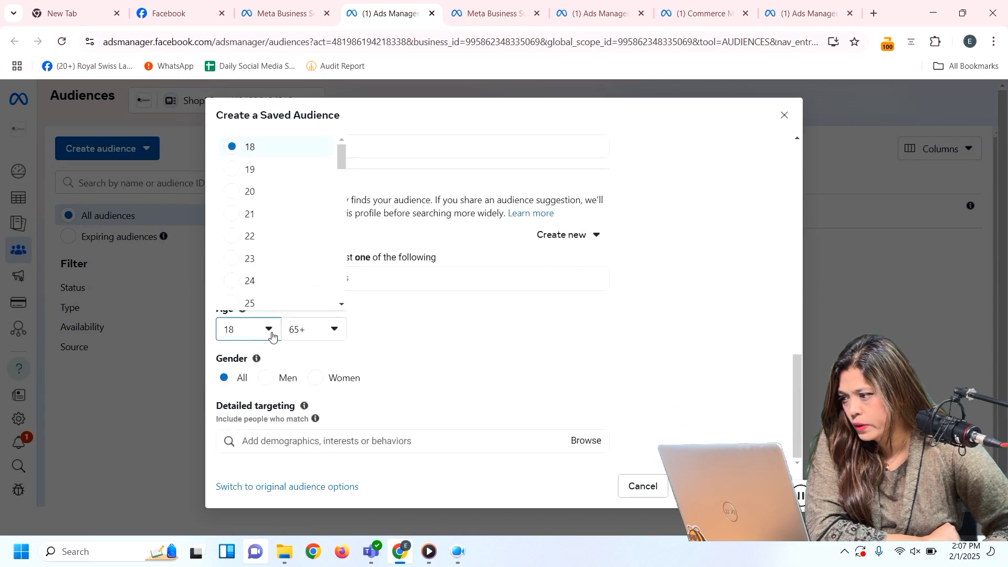
click(250, 215)
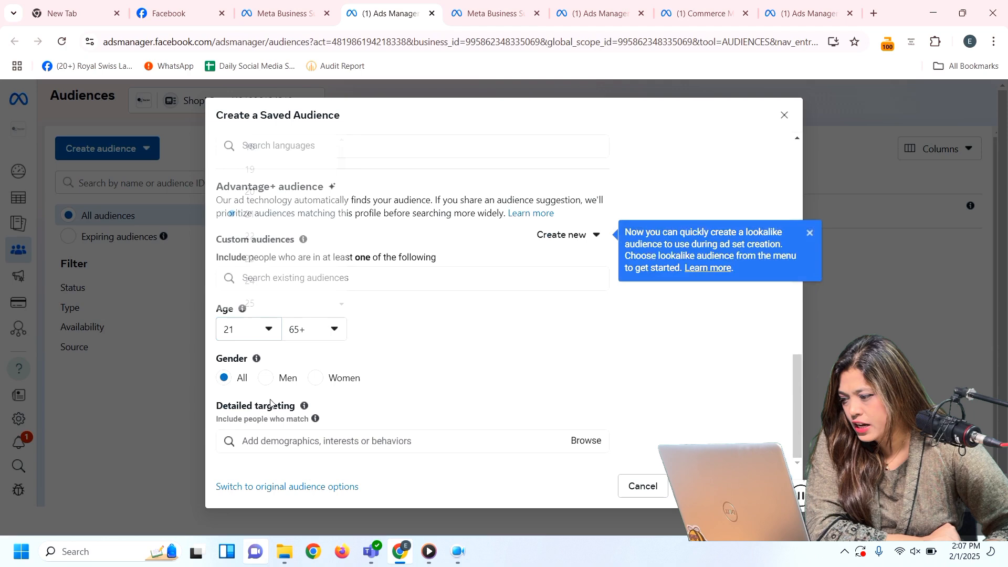
click(338, 336)
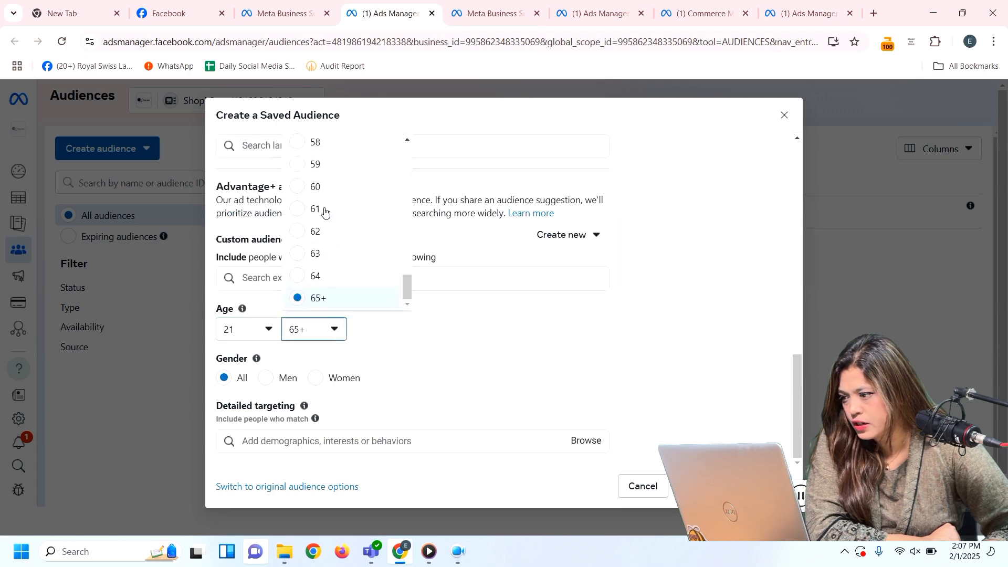
scroll(324, 210, up, 5)
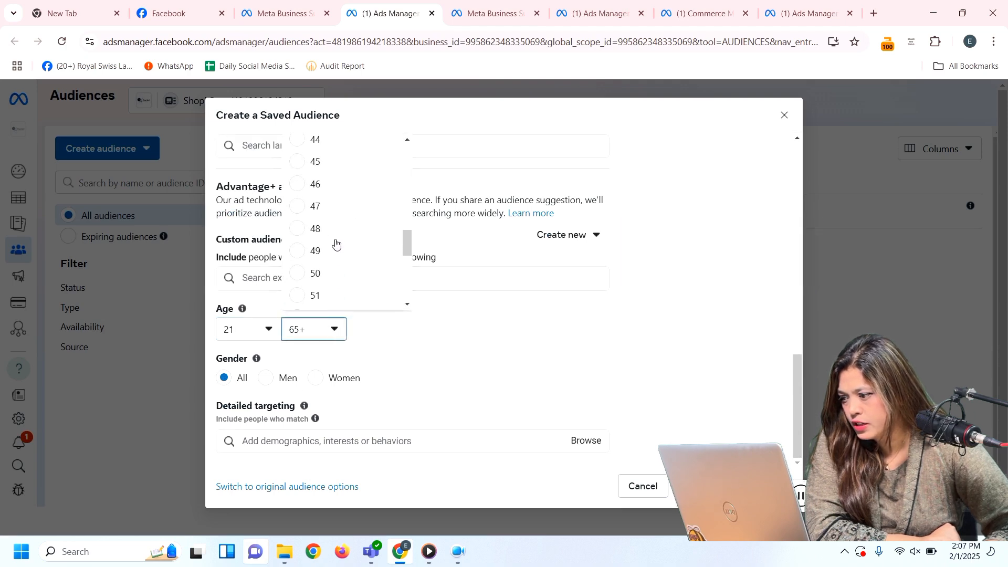
click(301, 274)
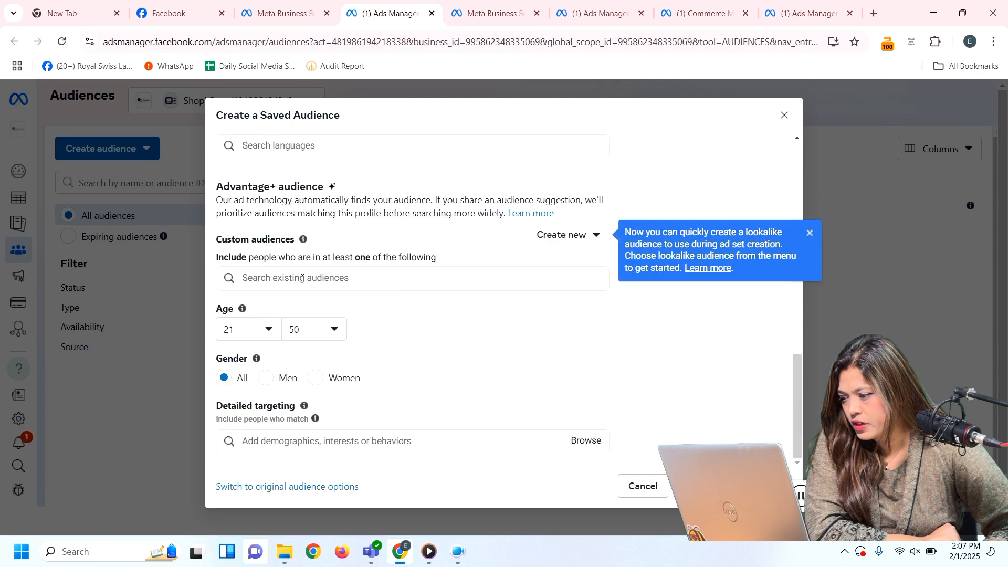
click(316, 378)
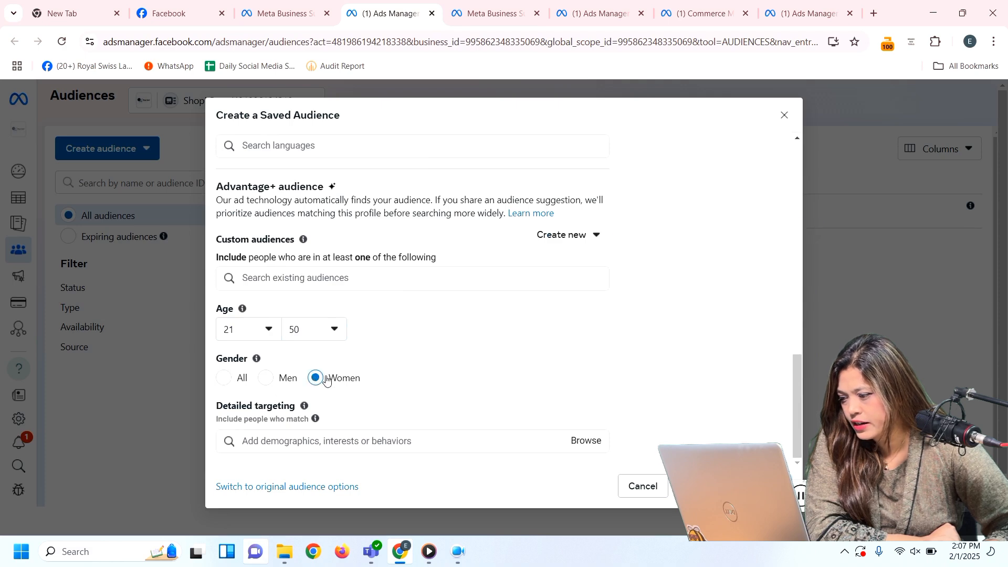
Search the detailed targeting for "fashio" and add the Fashion design employers demographic.
click(318, 440)
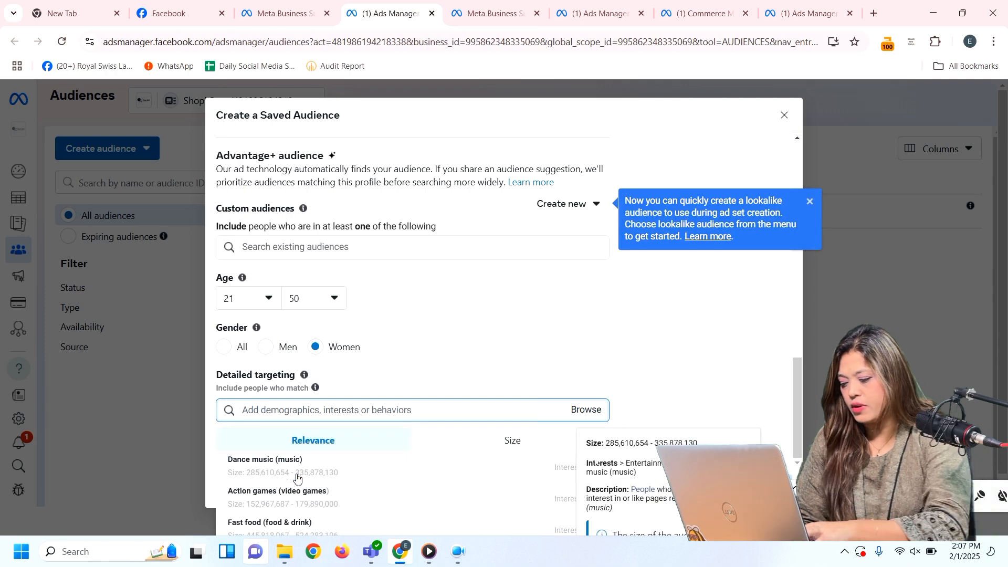
text(fas)
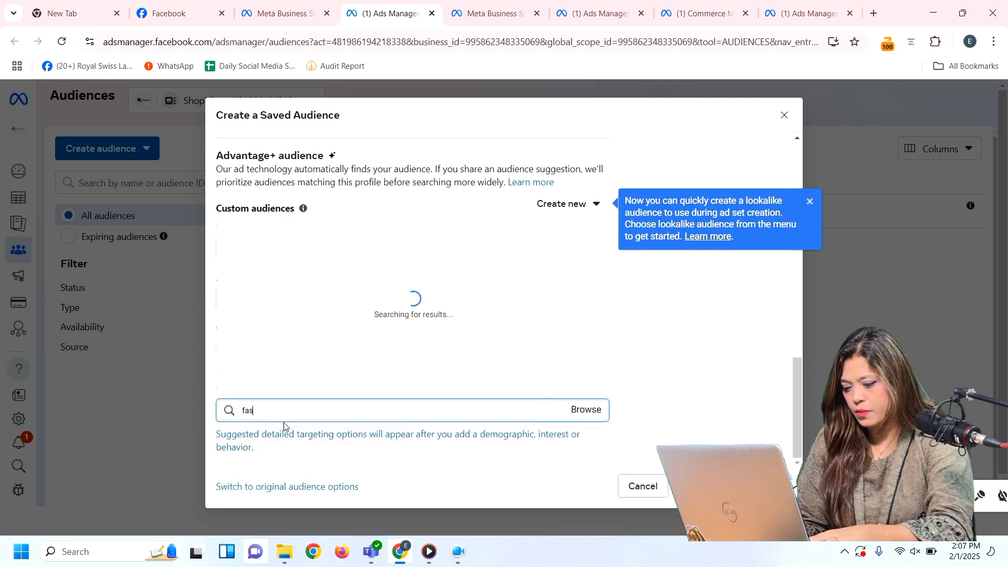
text(hio)
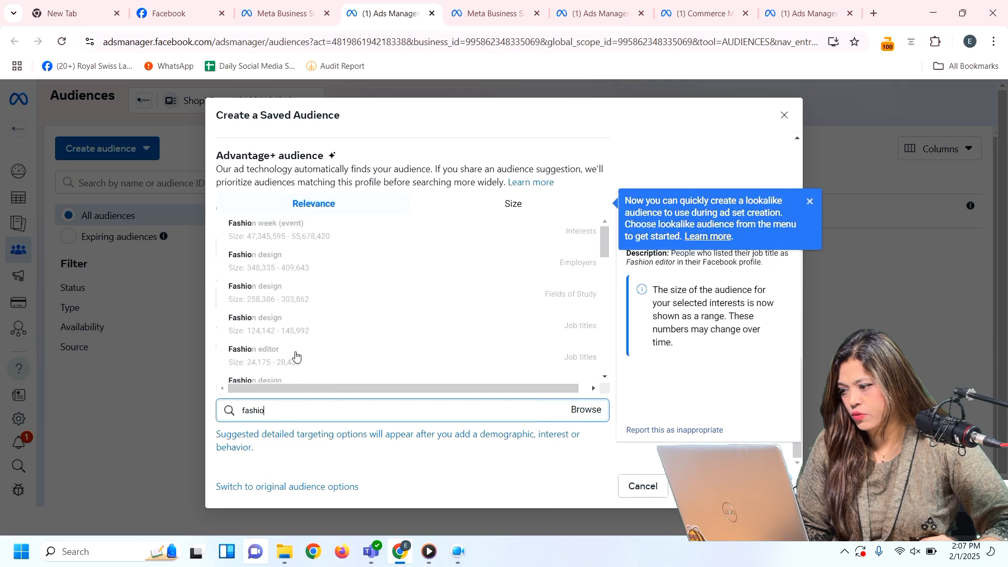
click(299, 258)
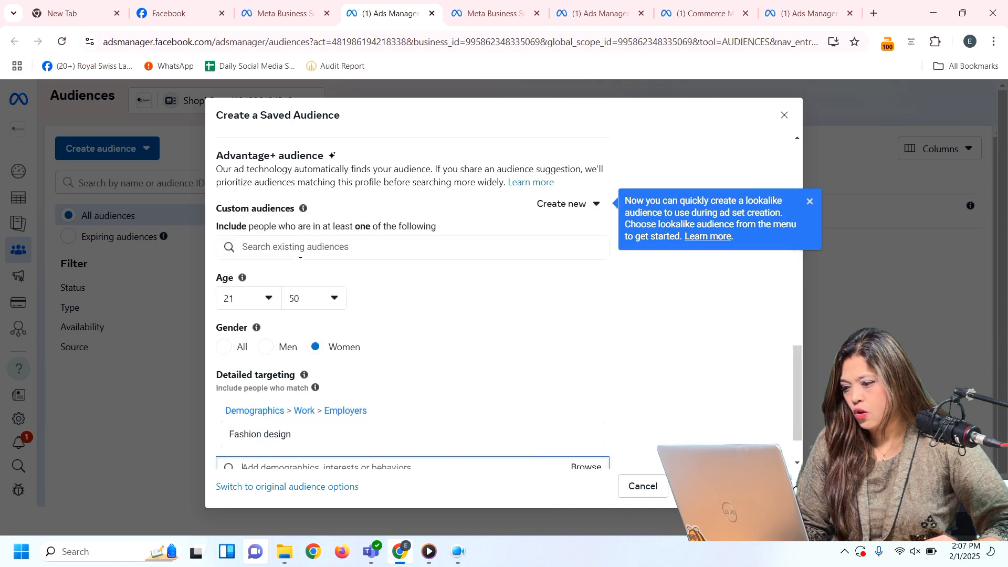
Search the detailed targeting for "clothing" and look through the suggested options.
click(333, 445)
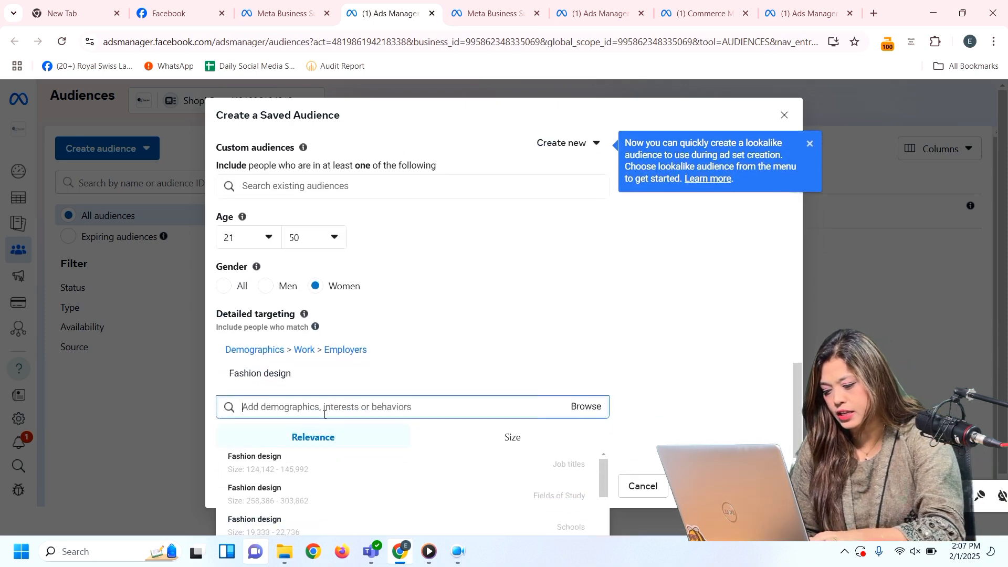
text(f)
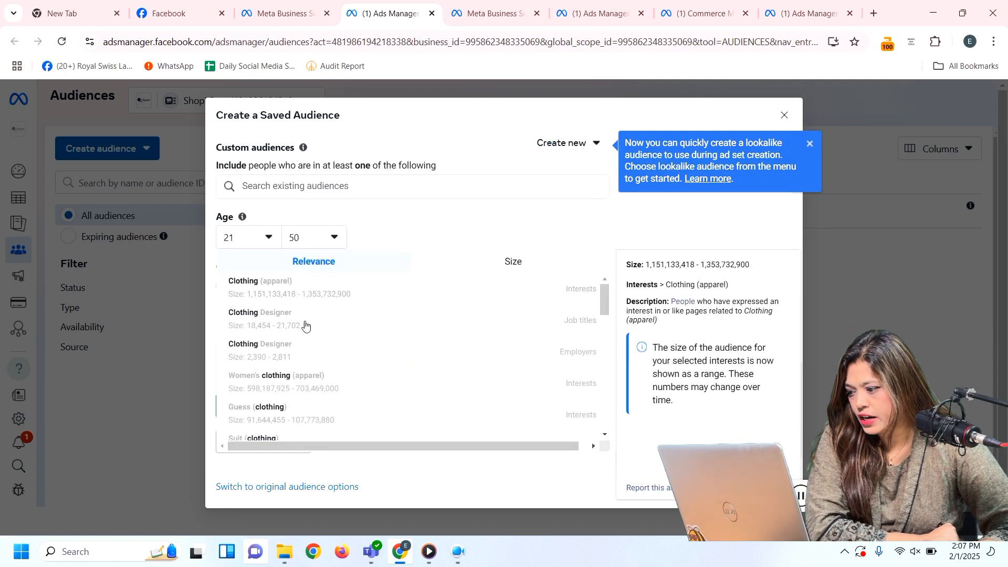
scroll(349, 398, down, 10)
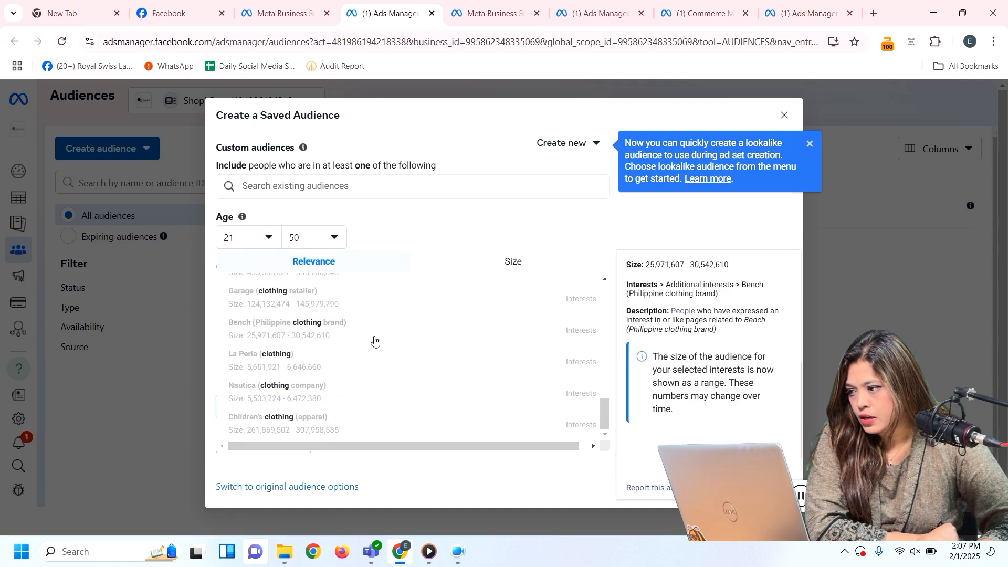
click(284, 187)
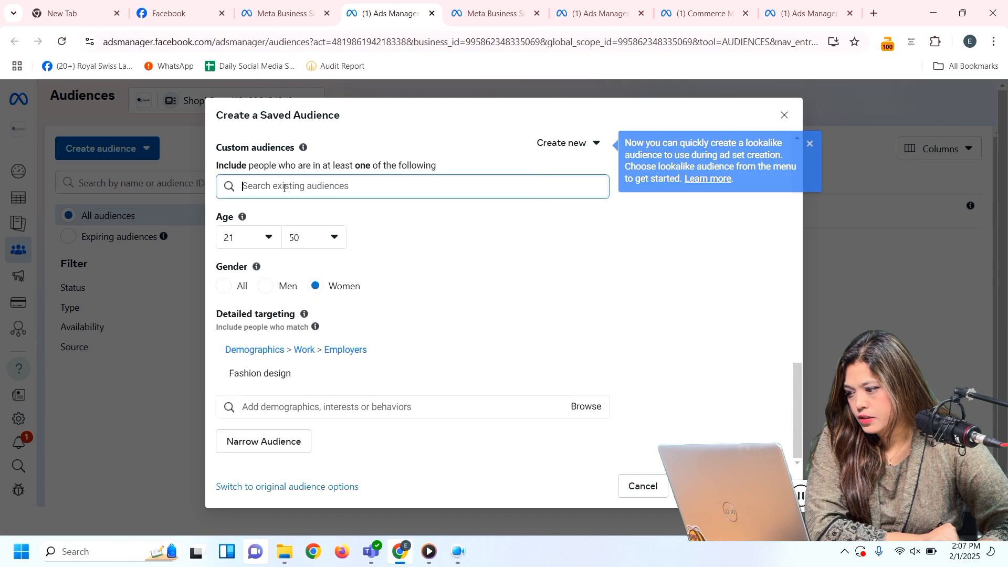
click(310, 415)
text(en)
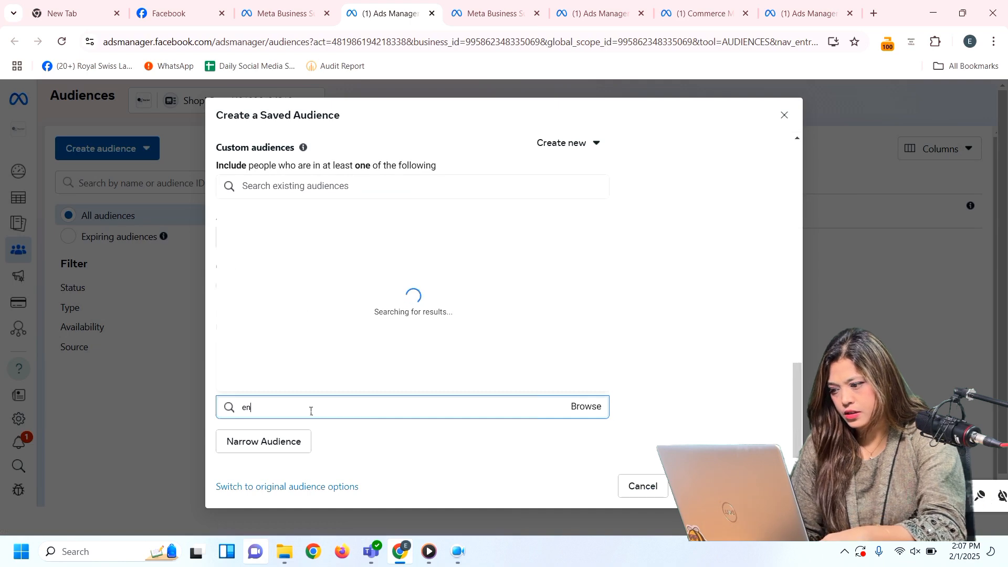
key(BackSpace)
key(BackSpace)
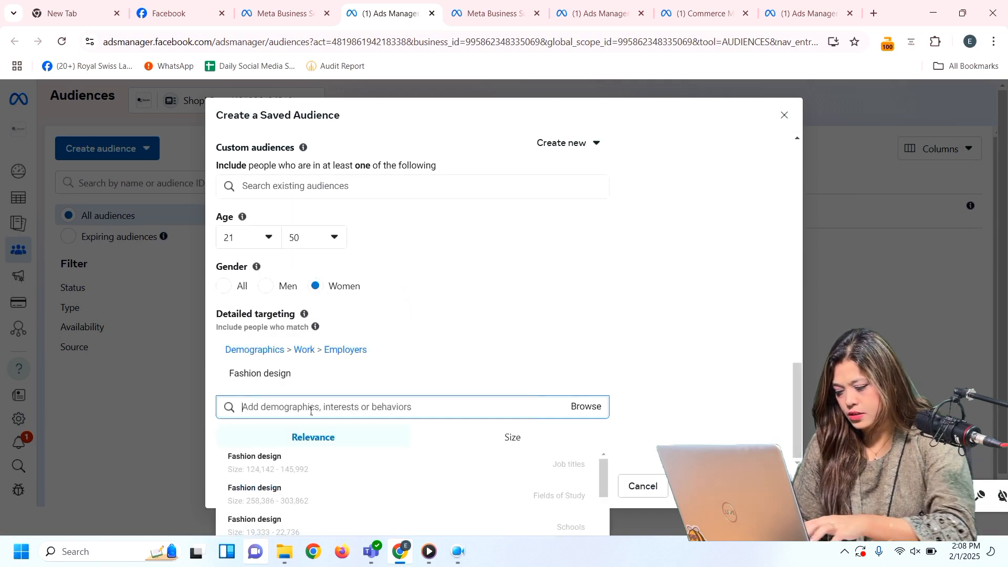
mouse_move(307, 370)
text(e)
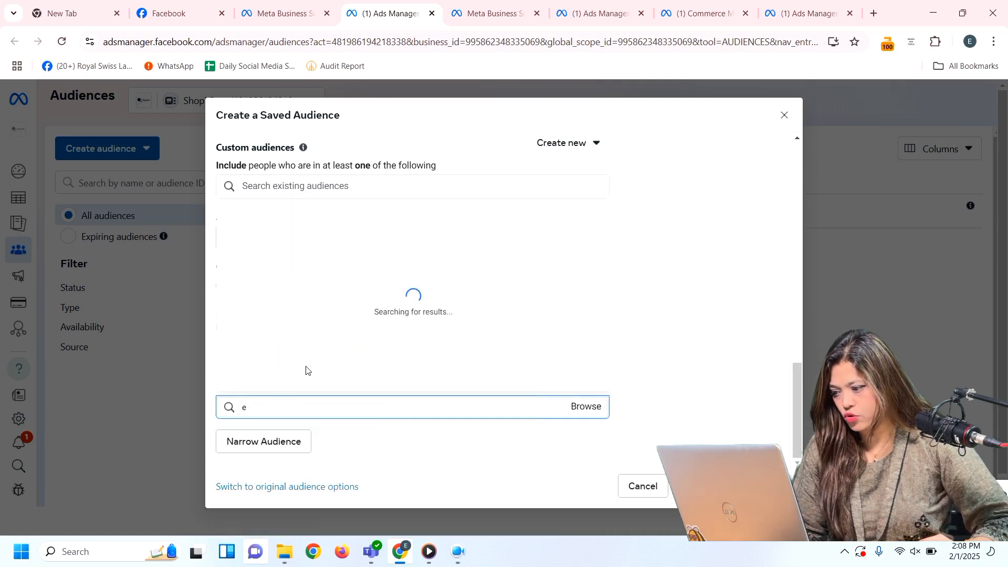
Add a narrowing condition, and search the detailed targeting for "engaged shoppers" and the condition for "online shopping".
click(291, 443)
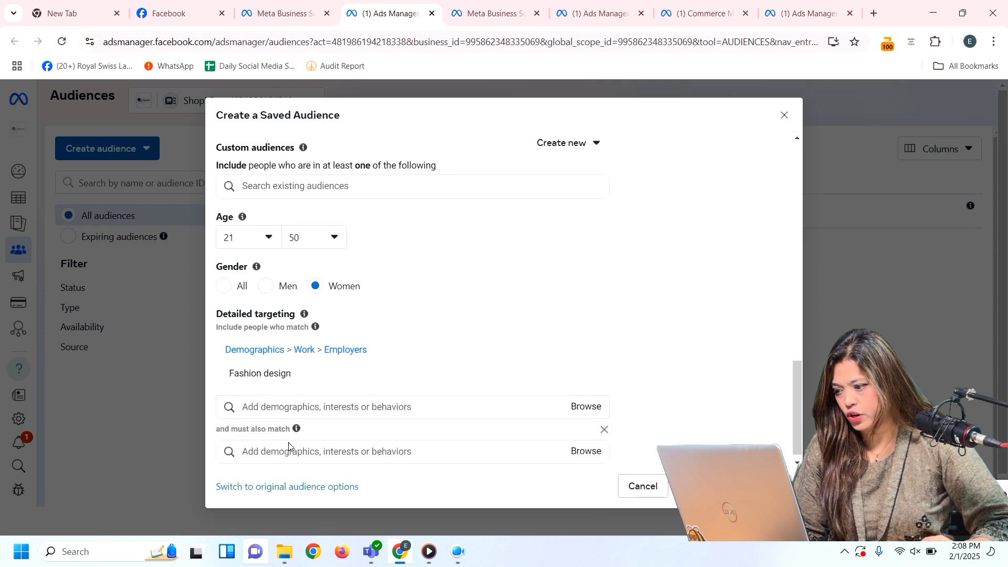
click(287, 397)
text(engaged shoppers)
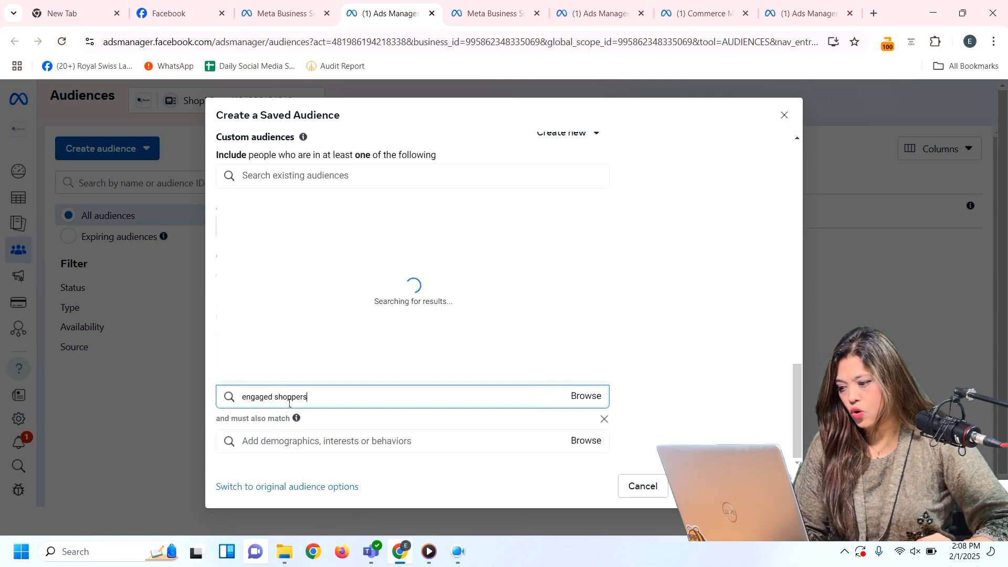
click(286, 442)
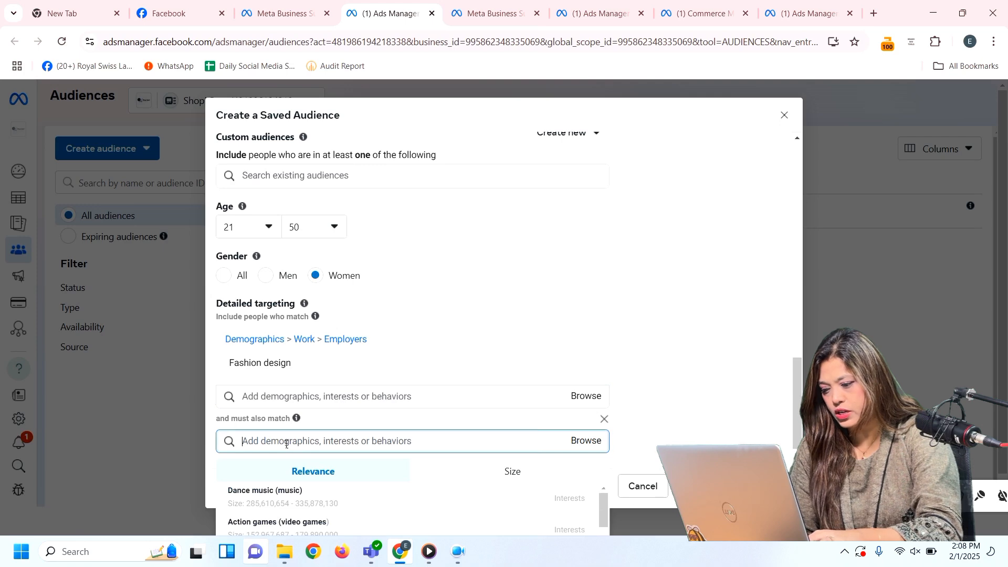
text(online shopping)
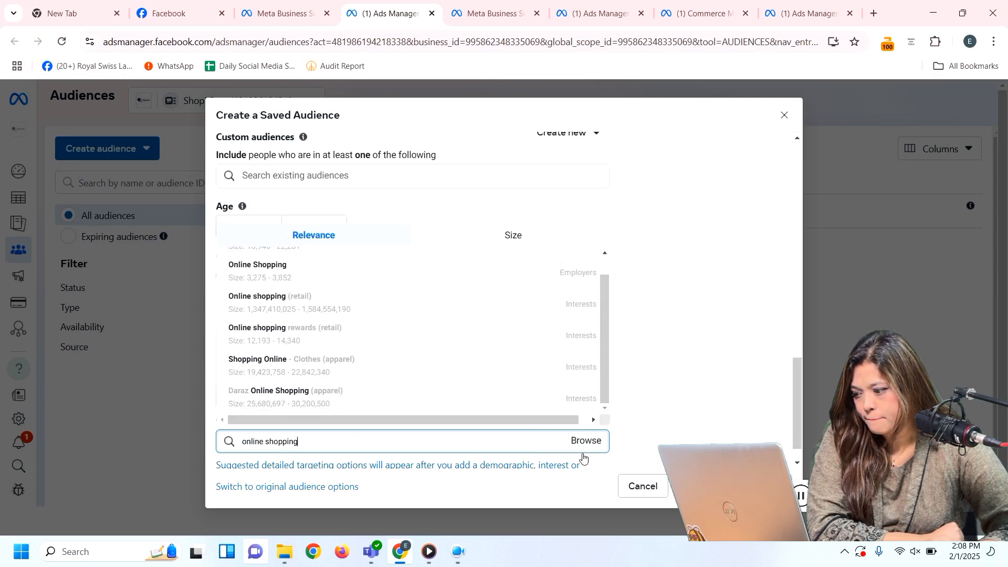
scroll(500, 453, down, 1)
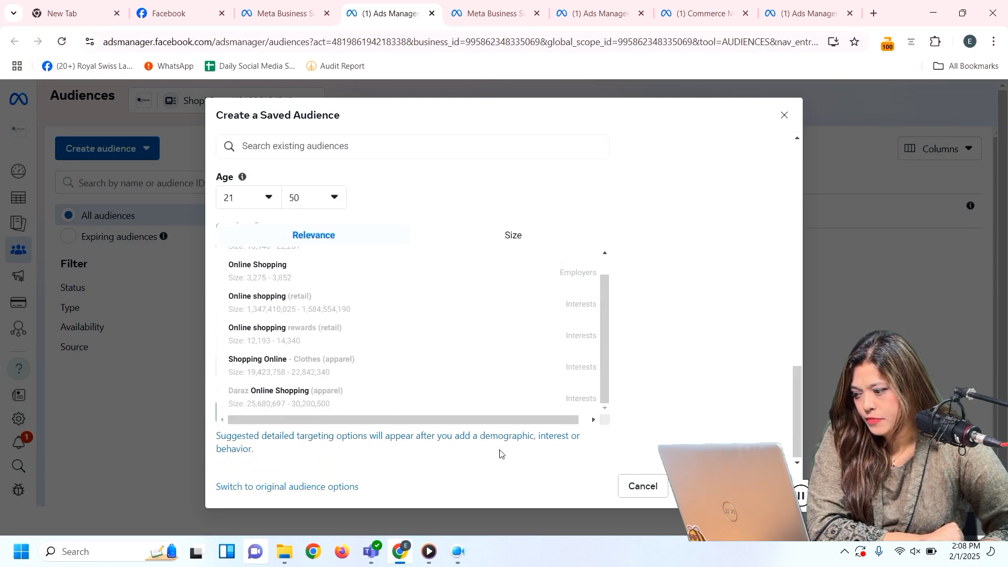
Switch the saved audience from Advantage+ to the original audience options.
click(292, 487)
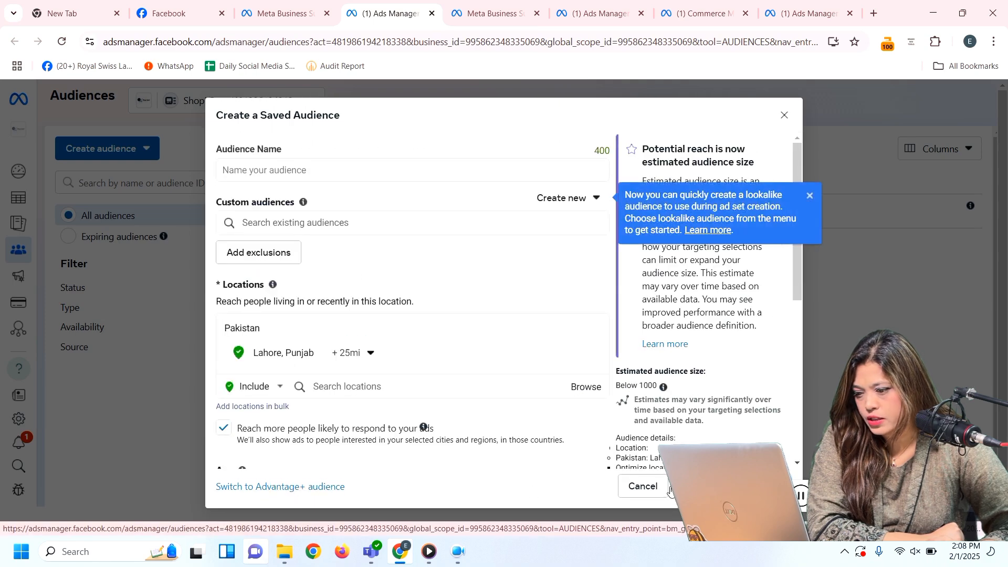
scroll(423, 427, down, 6)
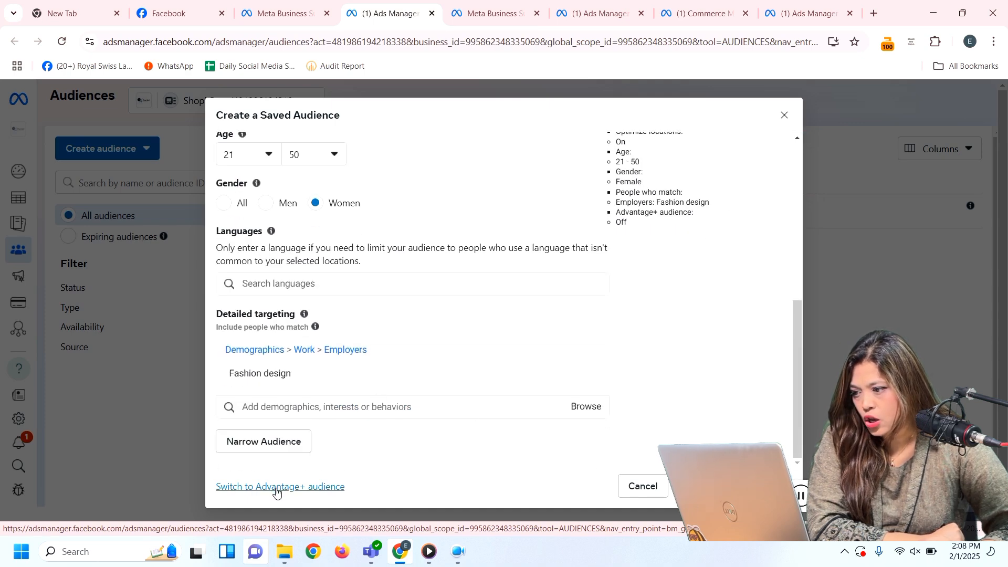
scroll(428, 371, up, 6)
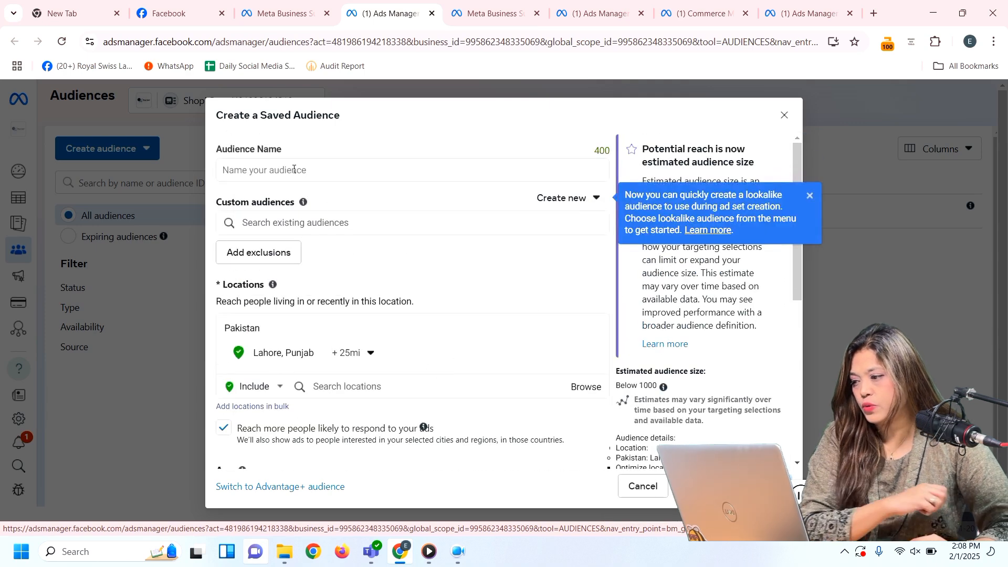
Name the saved audience "clothing audience".
click(288, 178)
text(c)
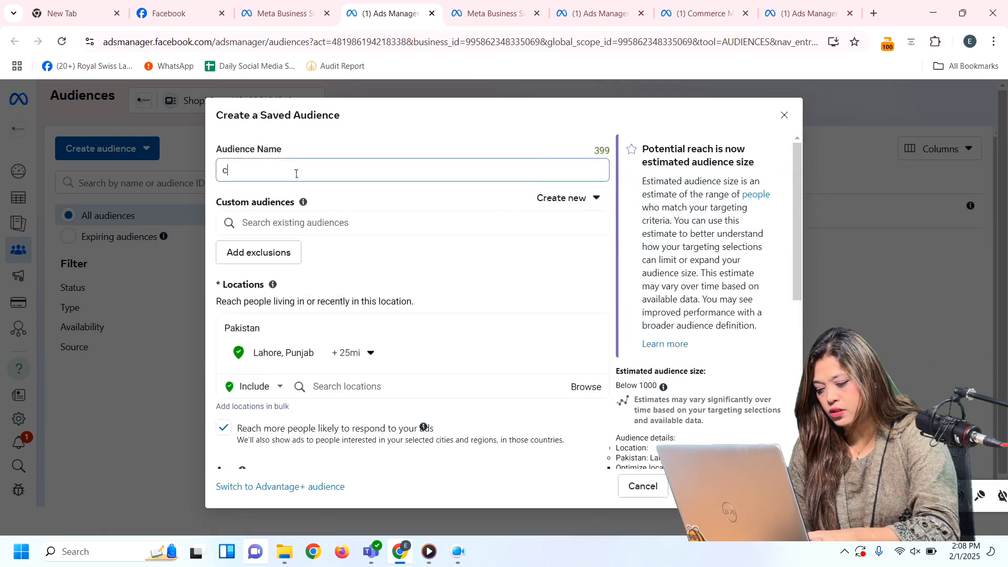
text(lothin)
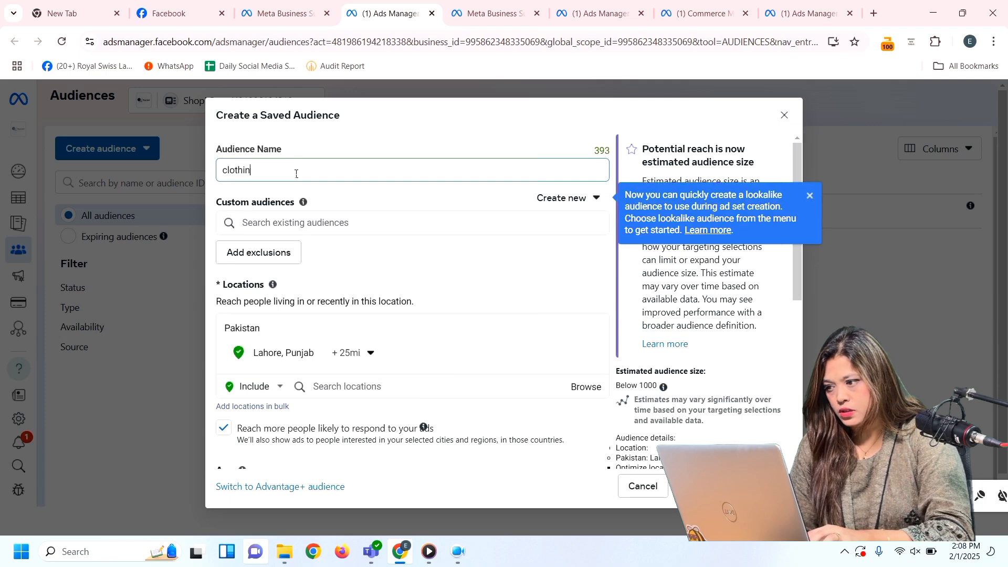
text(g a)
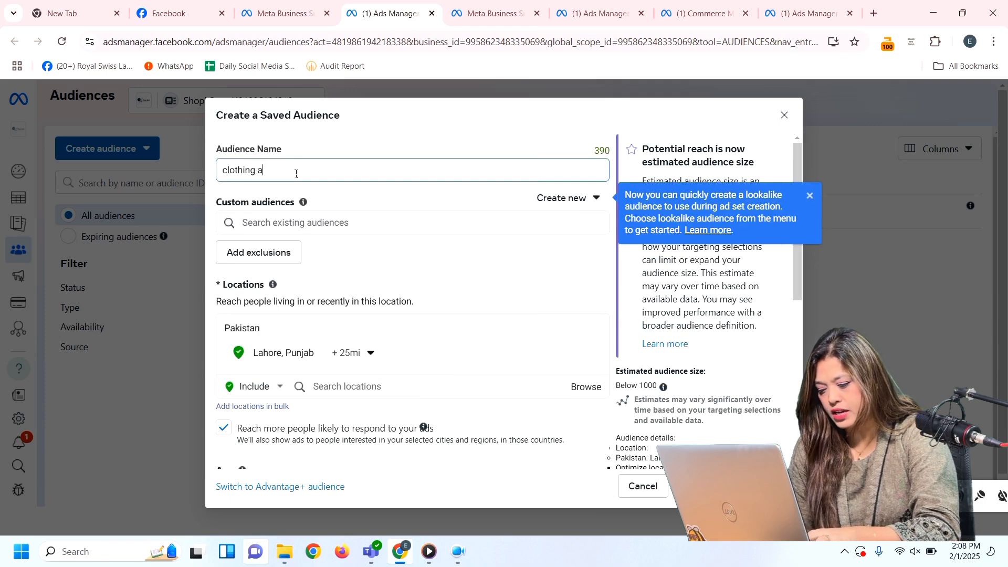
text(udience)
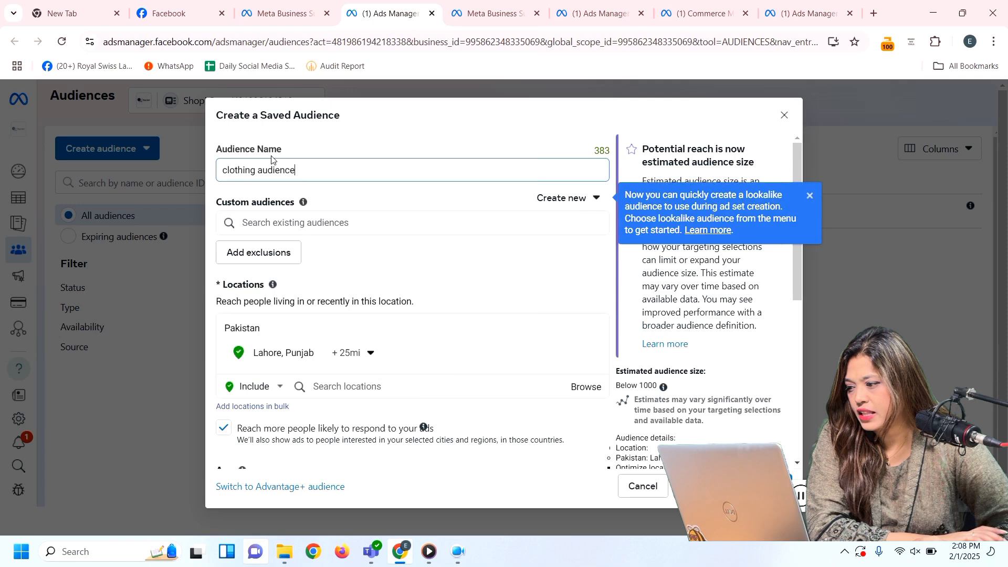
Narrow the audience to people who must also match the Engaged Shoppers purchase behavior.
scroll(271, 157, down, 4)
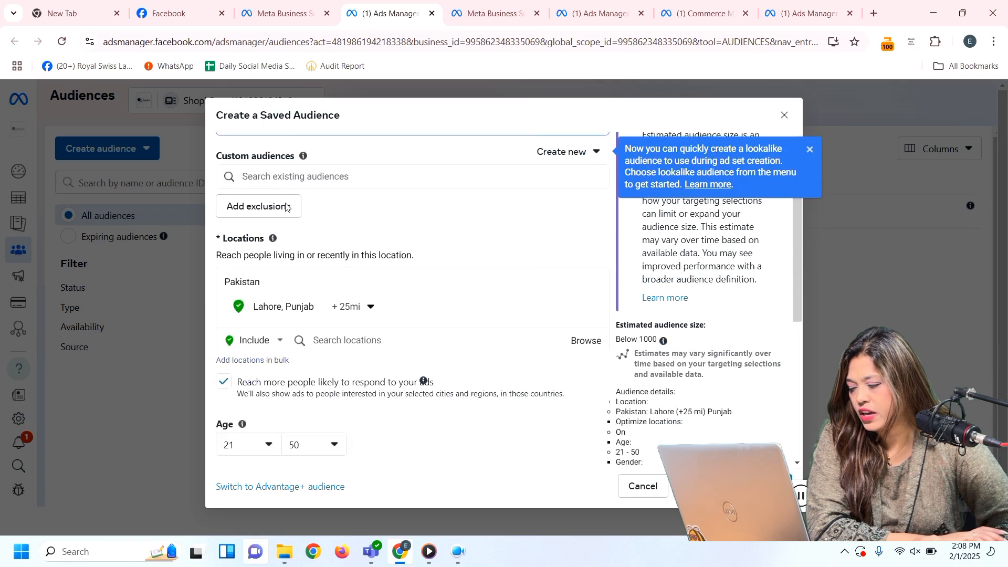
scroll(289, 312, down, 3)
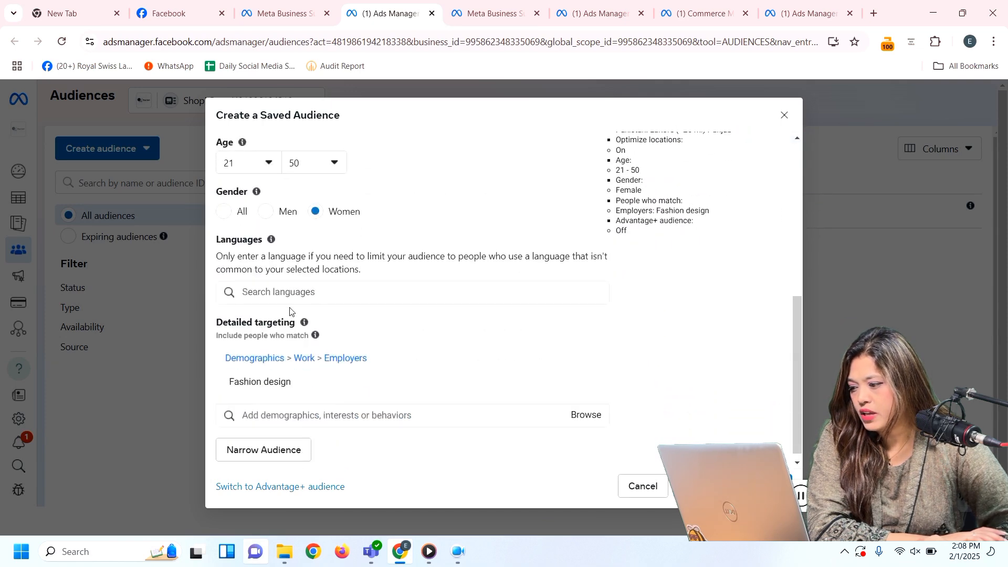
mouse_move(374, 378)
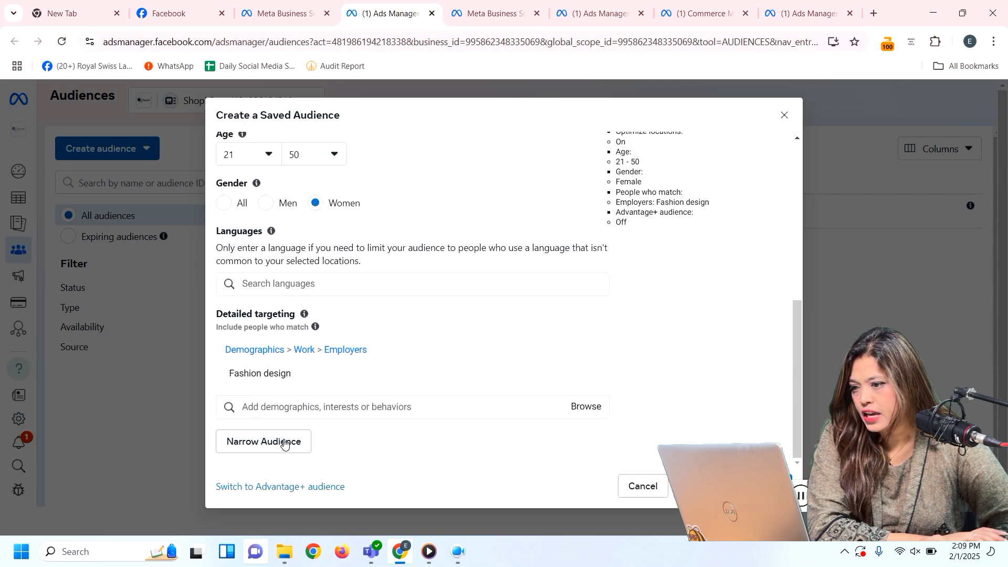
scroll(534, 261, up, 3)
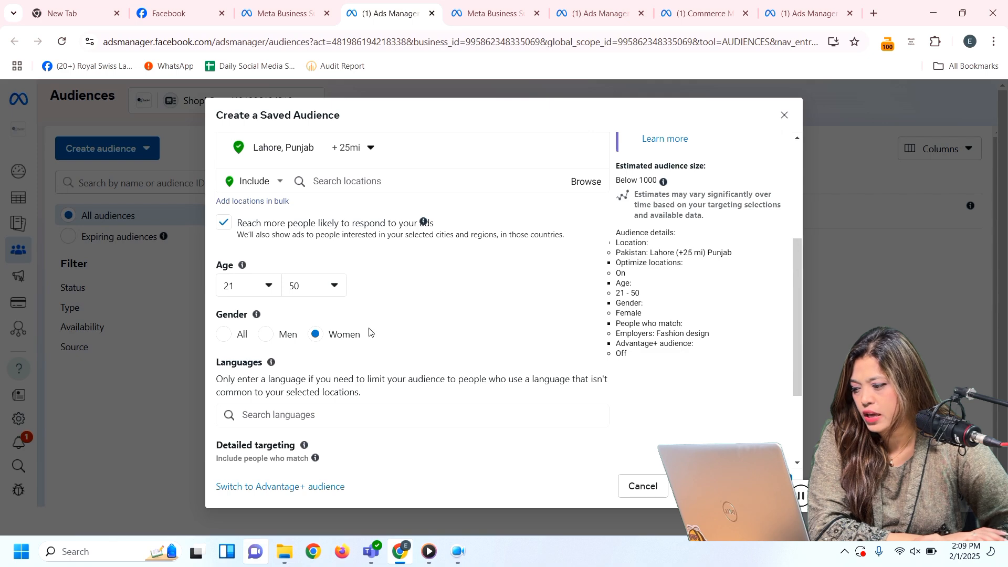
scroll(369, 332, down, 3)
click(281, 442)
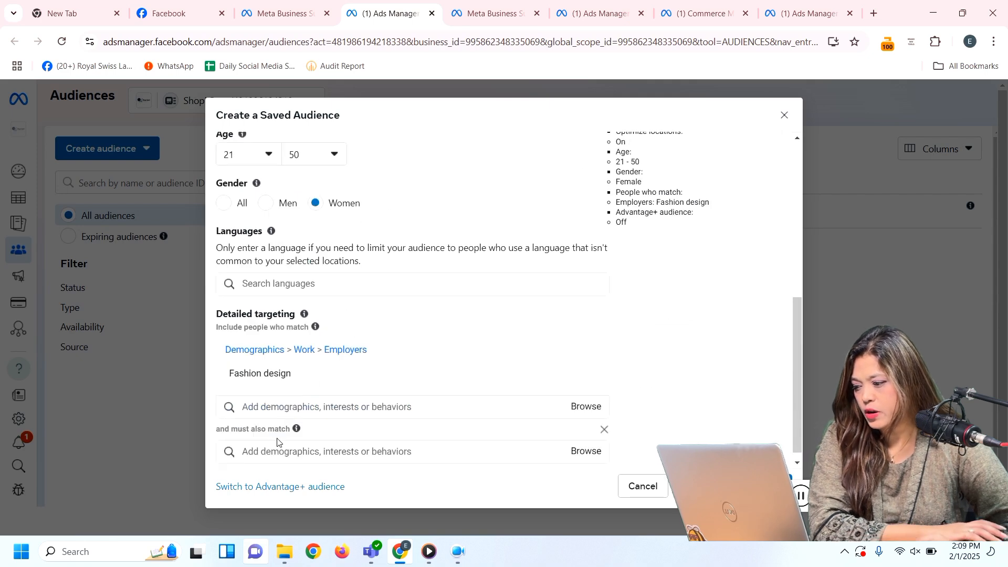
click(291, 441)
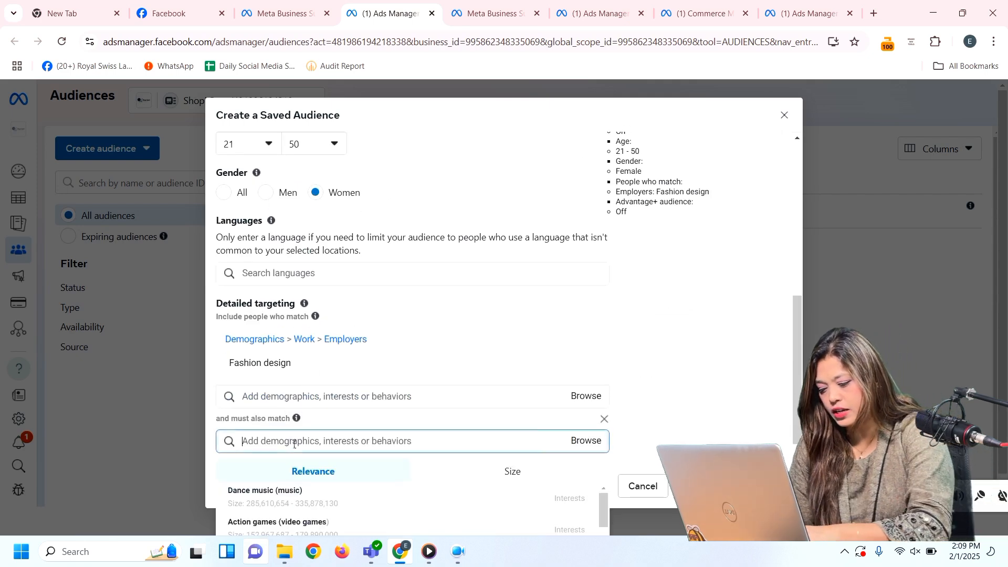
text(engag)
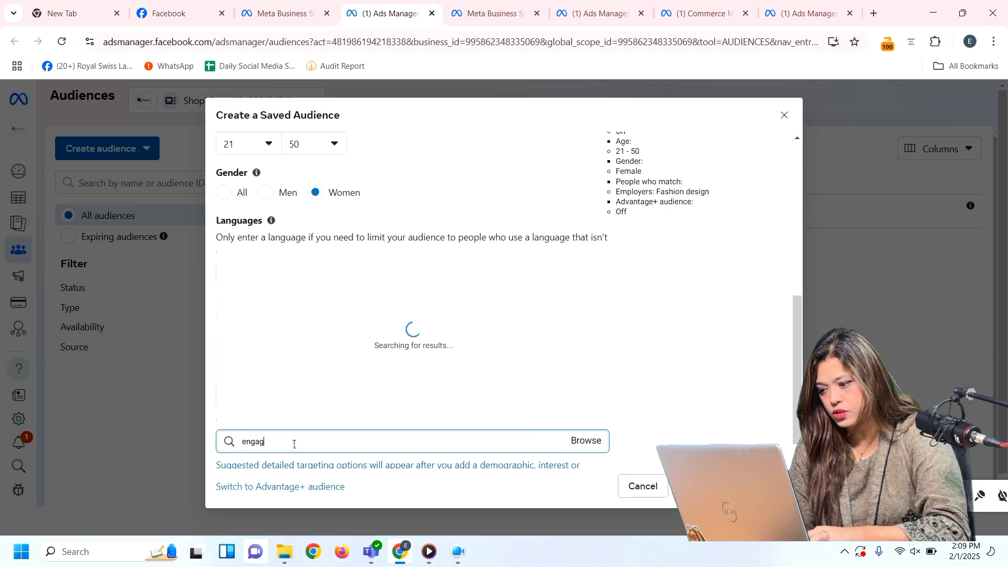
text(ed shop)
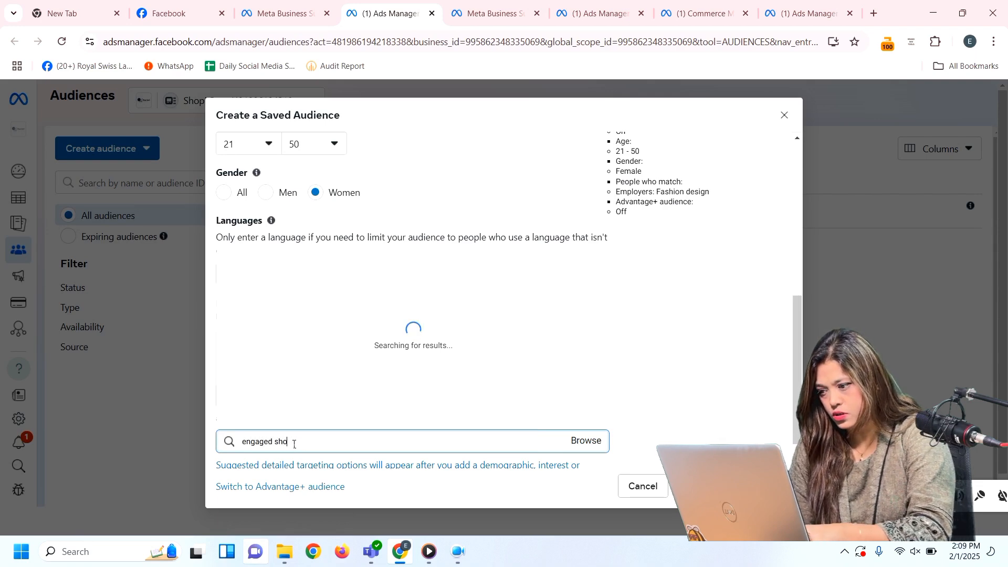
text(p)
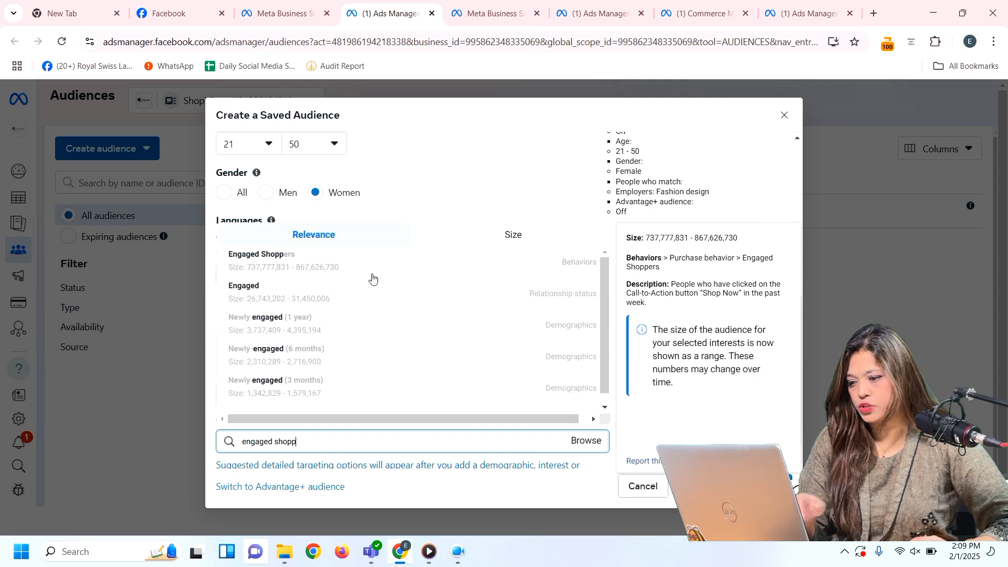
click(320, 263)
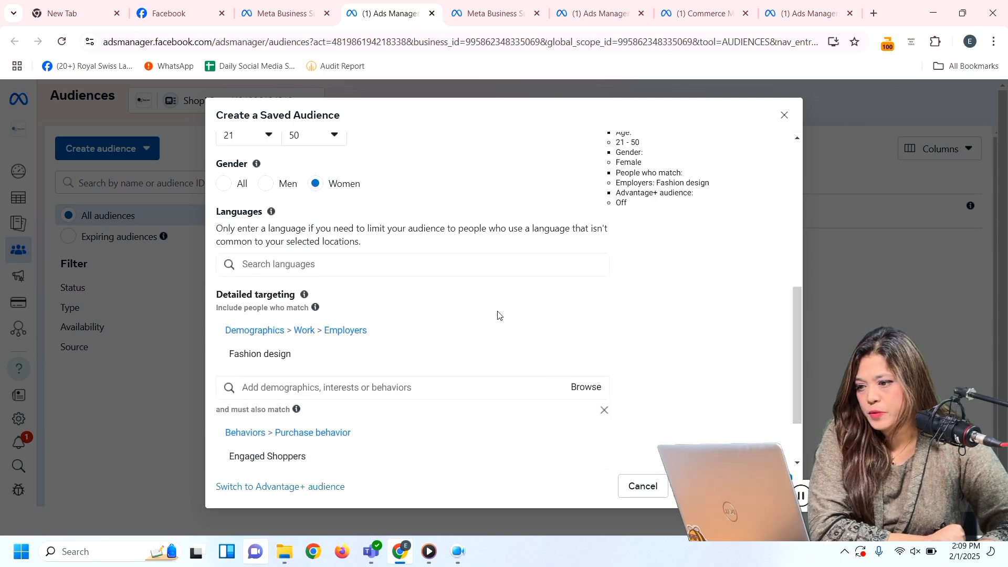
Review the audience details summary and create the saved audience.
scroll(670, 241, up, 3)
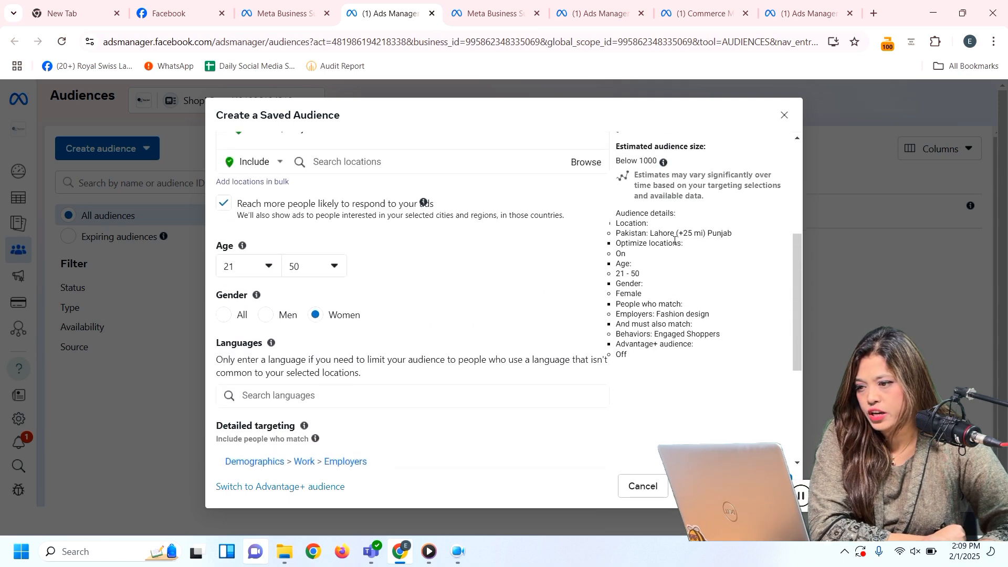
scroll(720, 221, up, 2)
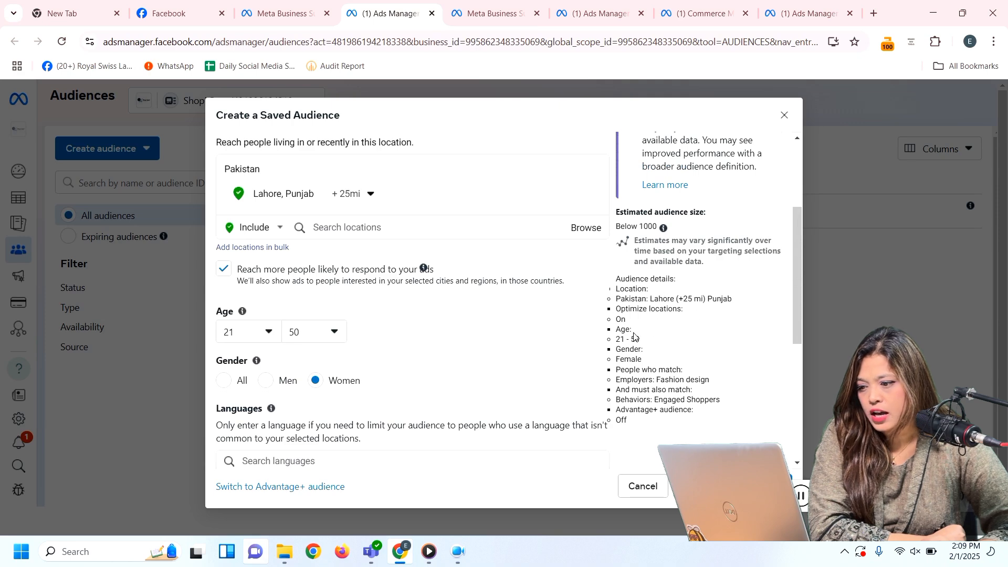
scroll(638, 331, down, 2)
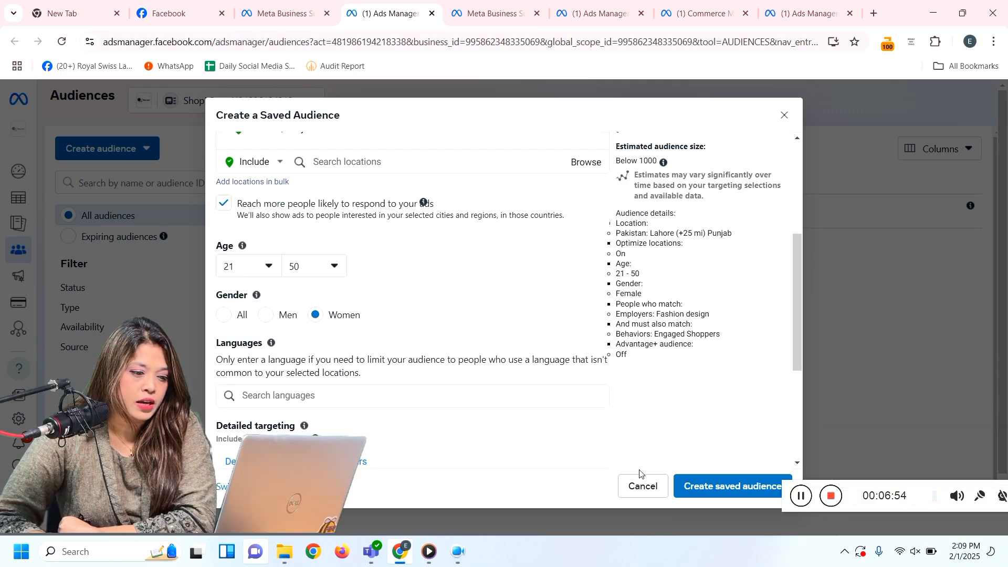
click(716, 496)
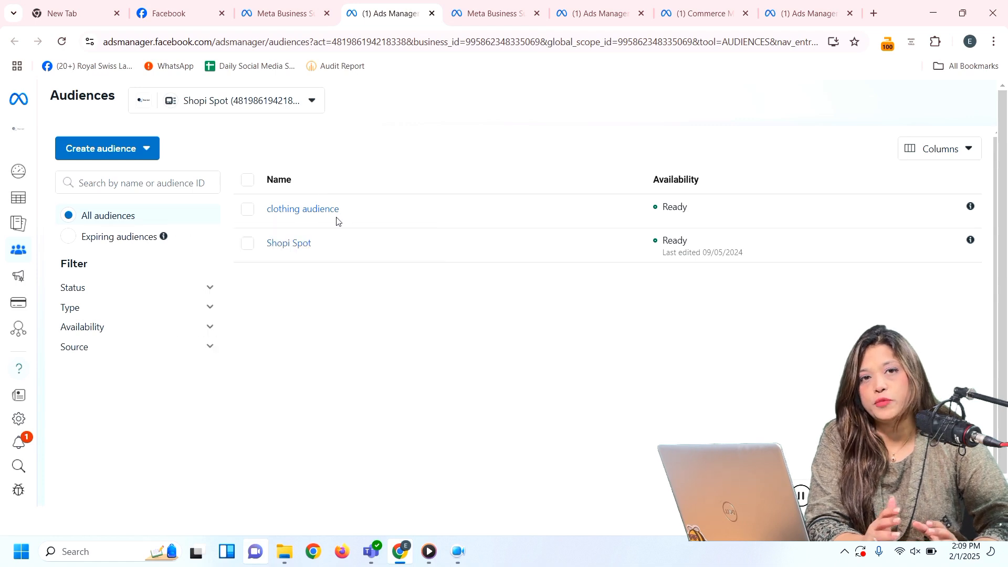
mouse_move(337, 213)
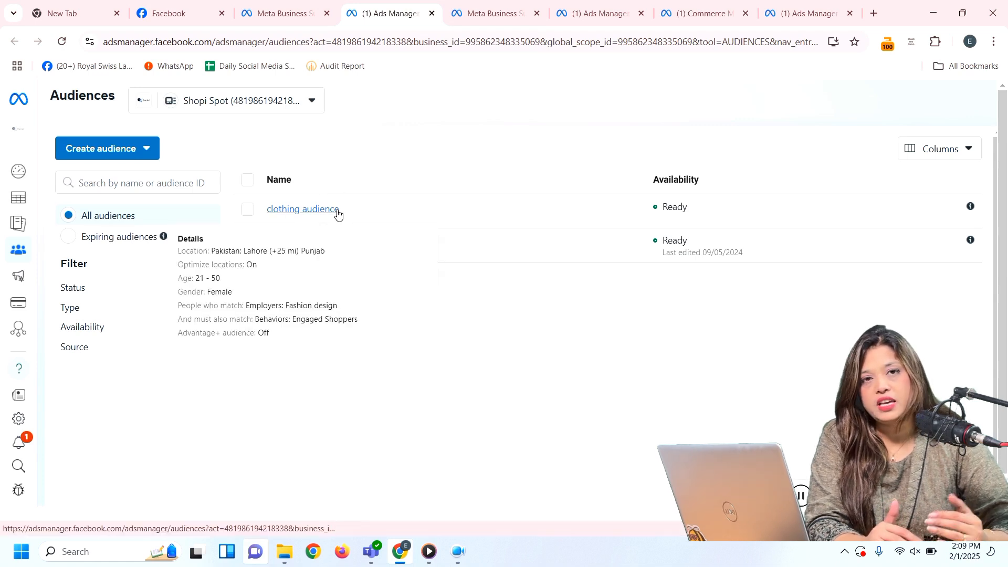